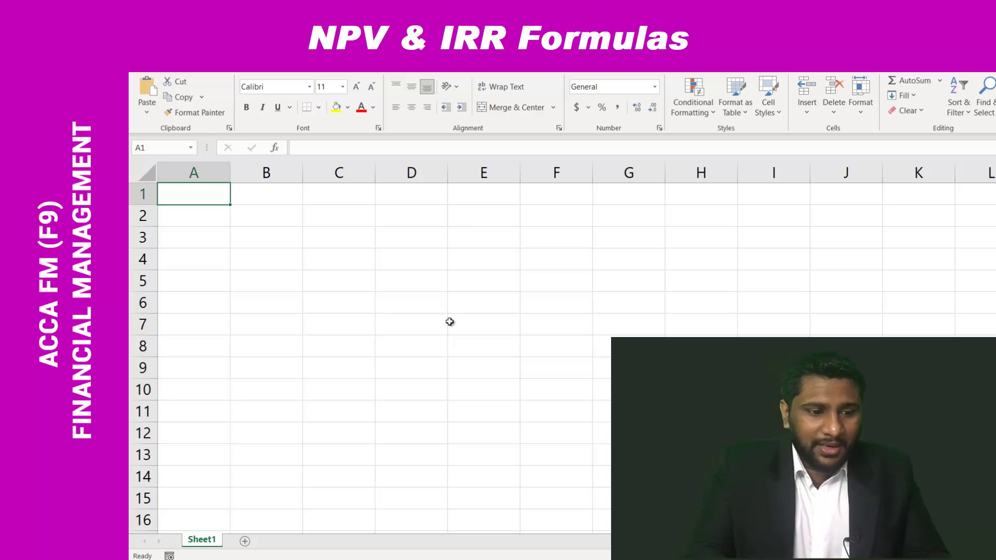
# Enter the year labels Y0, Y1 and Y2 in A2:A4
pyautogui.press('Down')
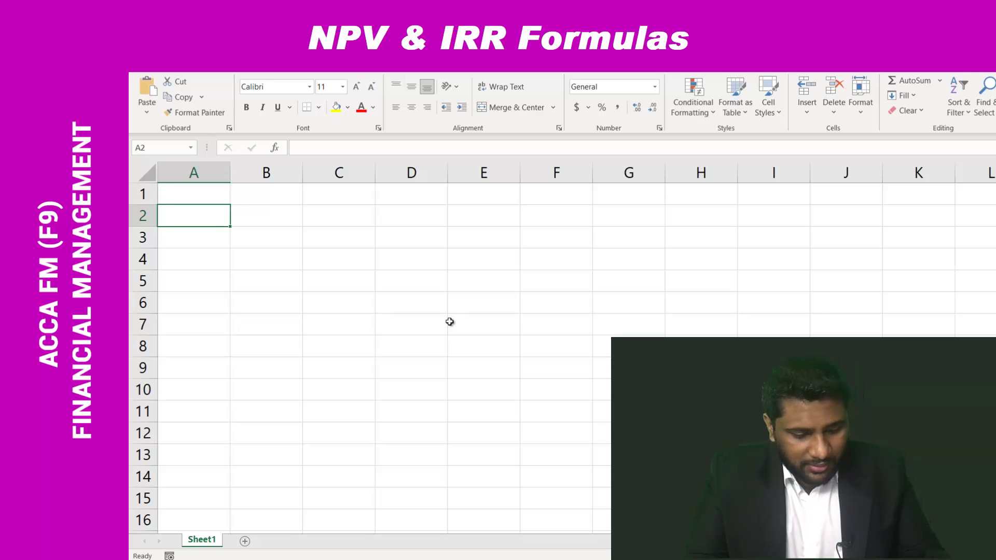
pyautogui.write('y')
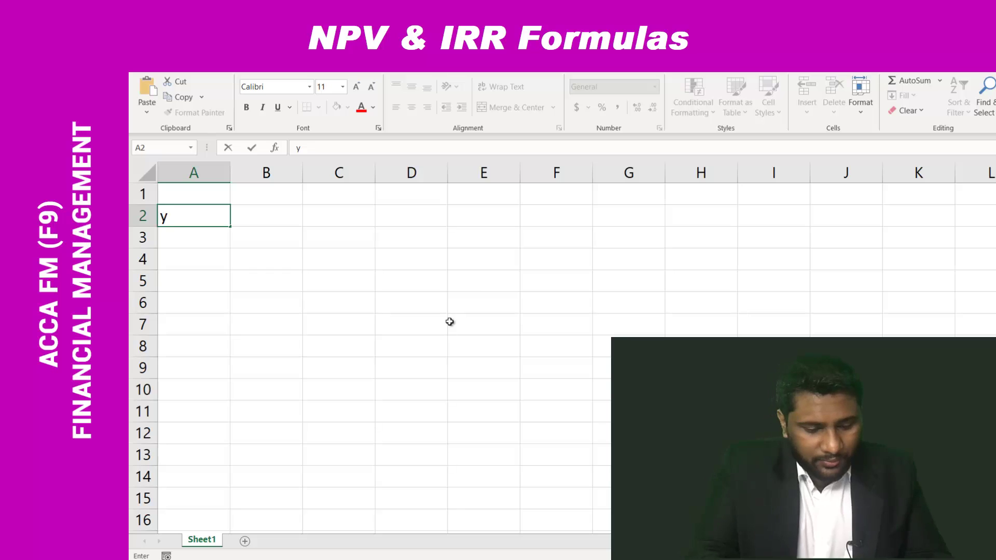
pyautogui.press('BackSpace')
pyautogui.write('Y0')
pyautogui.press('Return')
pyautogui.write('Y1')
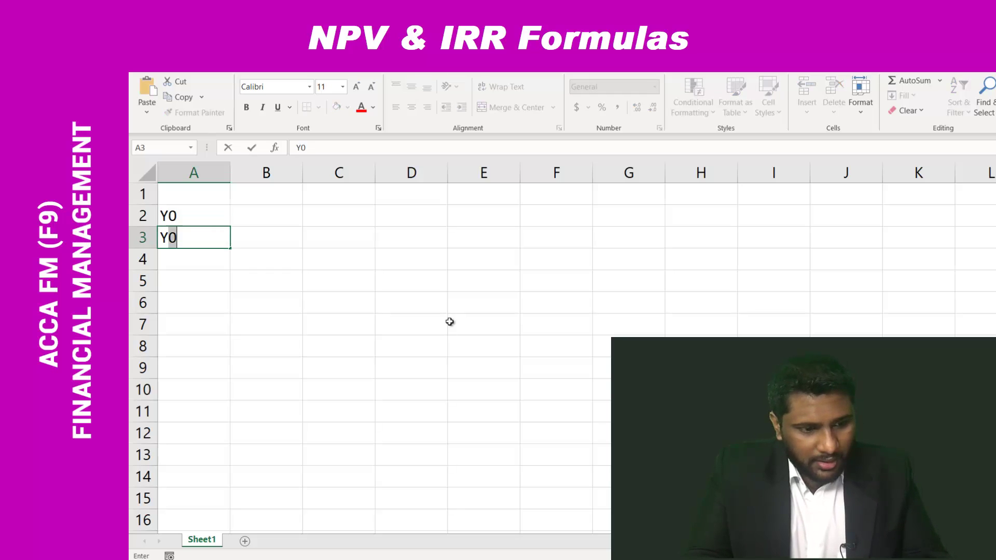
pyautogui.press('Return')
pyautogui.write('Y2')
pyautogui.press('Up')
pyautogui.press('Up')
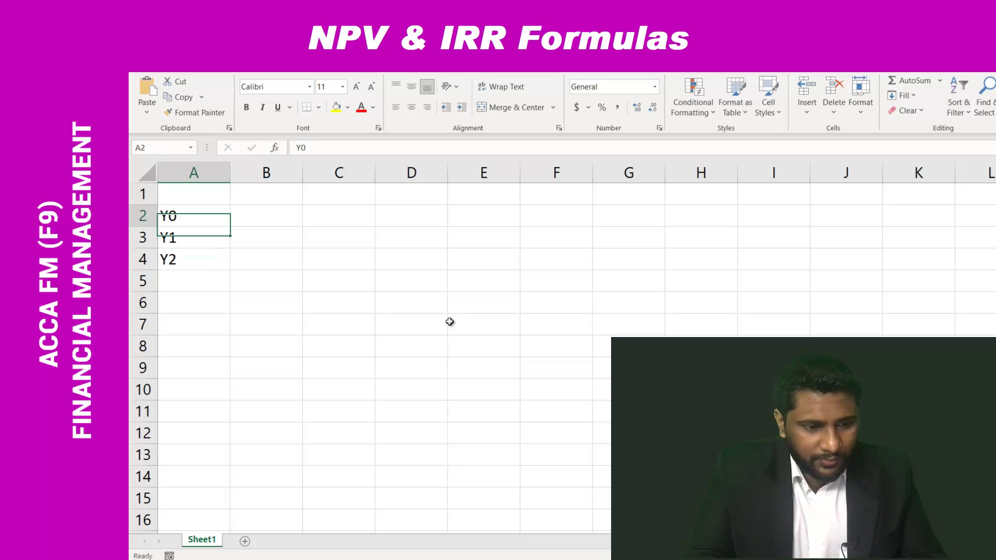
# Enter the cash flows -100000, 50000 and 70000 in B2:B4
pyautogui.press('Right')
pyautogui.write('-100000')
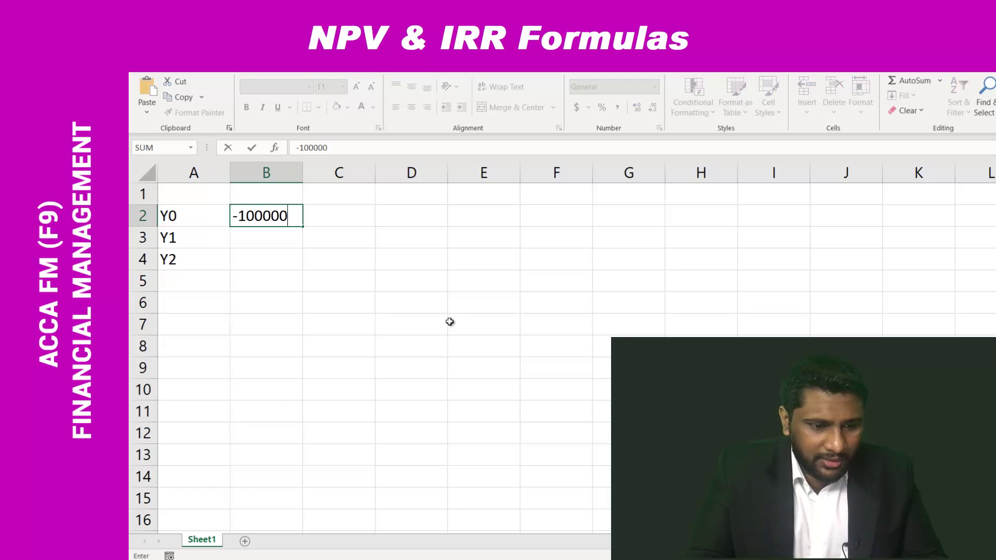
pyautogui.press('Return')
pyautogui.write('50000')
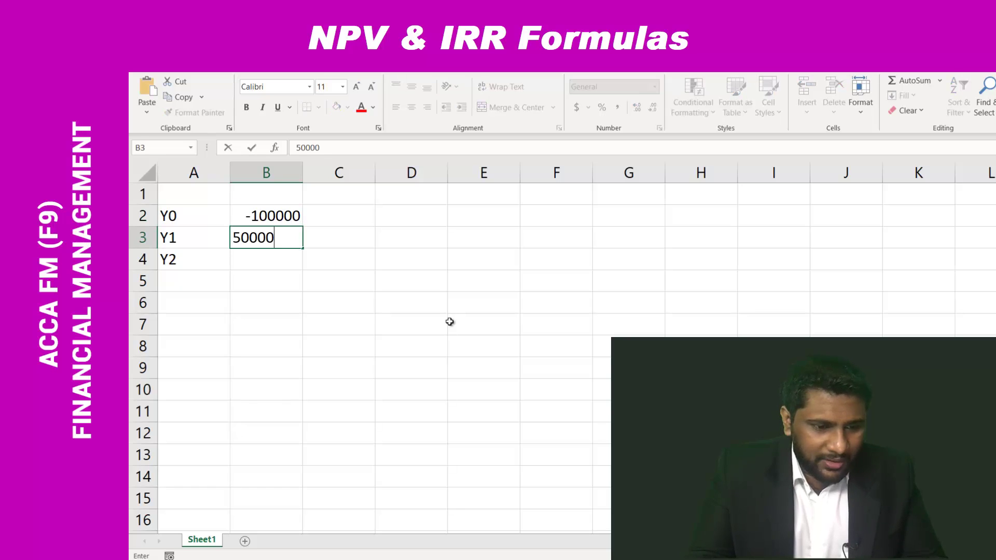
pyautogui.press('Return')
pyautogui.write('70000')
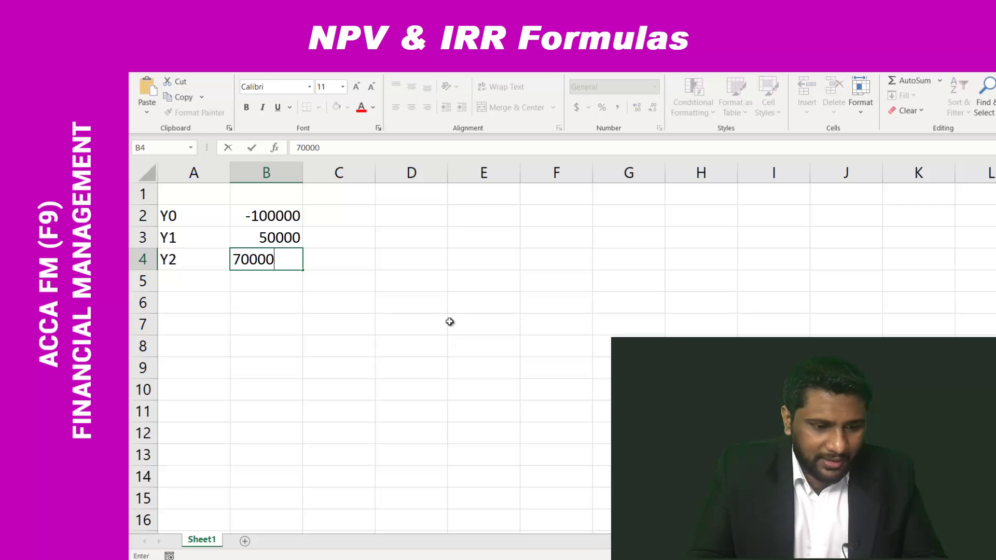
pyautogui.press('Return')
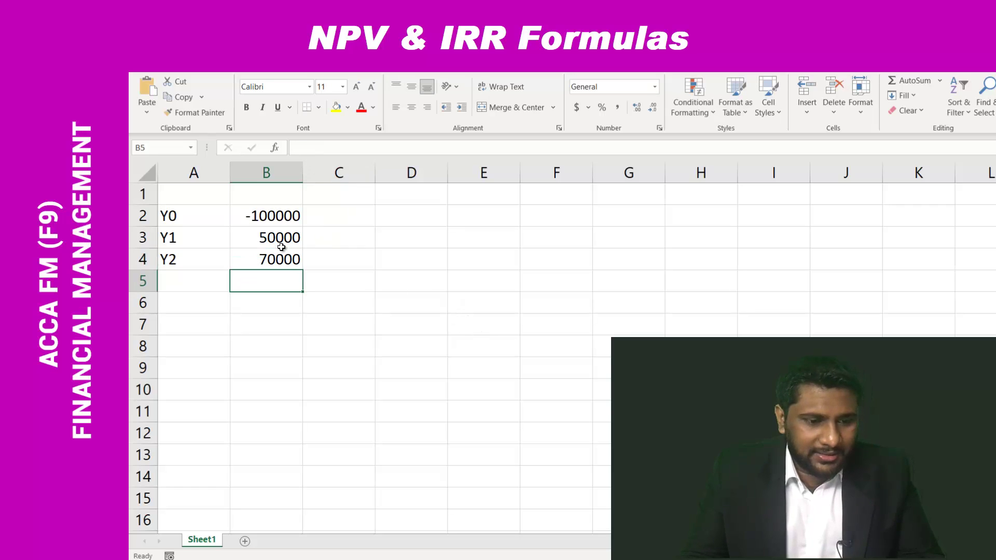
pyautogui.click(289, 198)
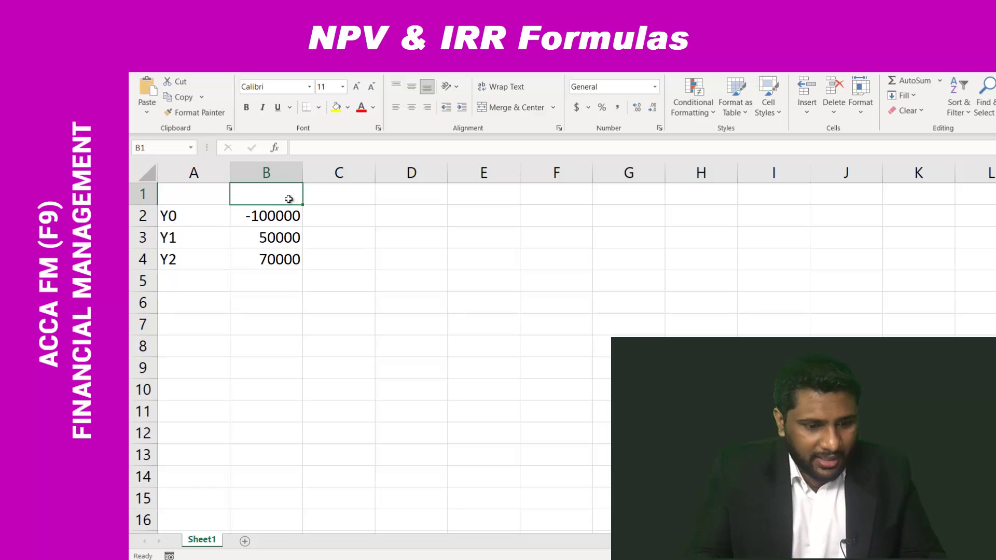
# Add the column headings CF, DF (10%) and PV in B1:D1
pyautogui.write('CF')
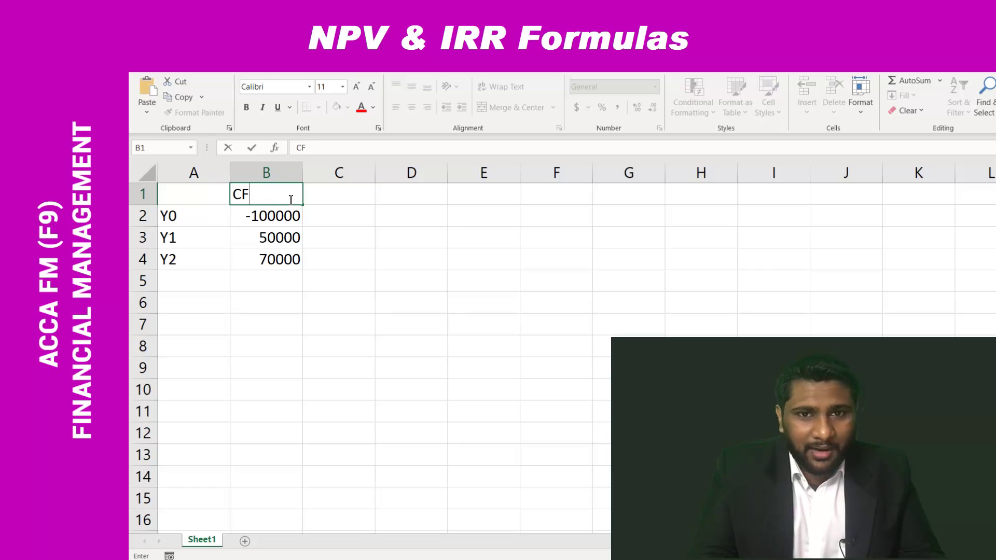
pyautogui.press('Tab')
pyautogui.write('D')
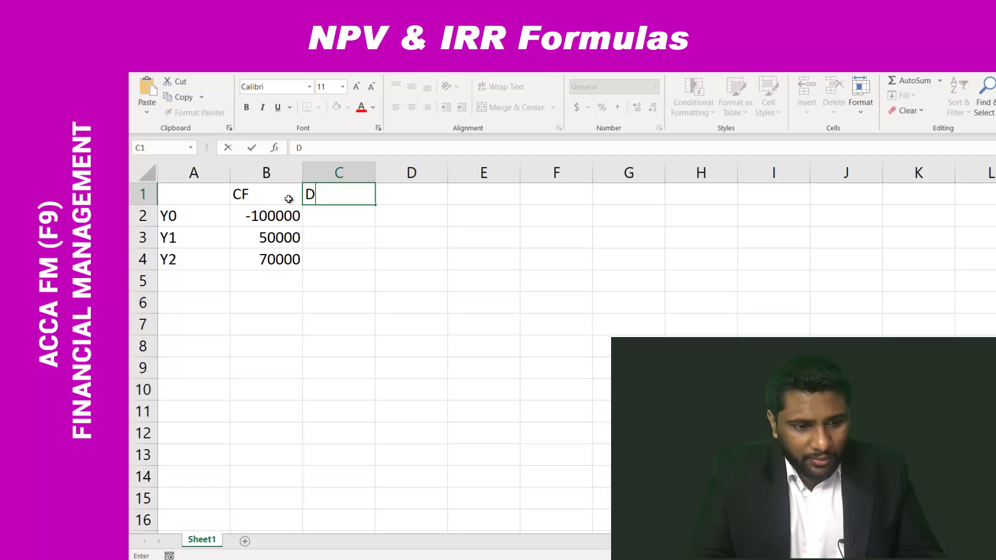
pyautogui.write('F ')
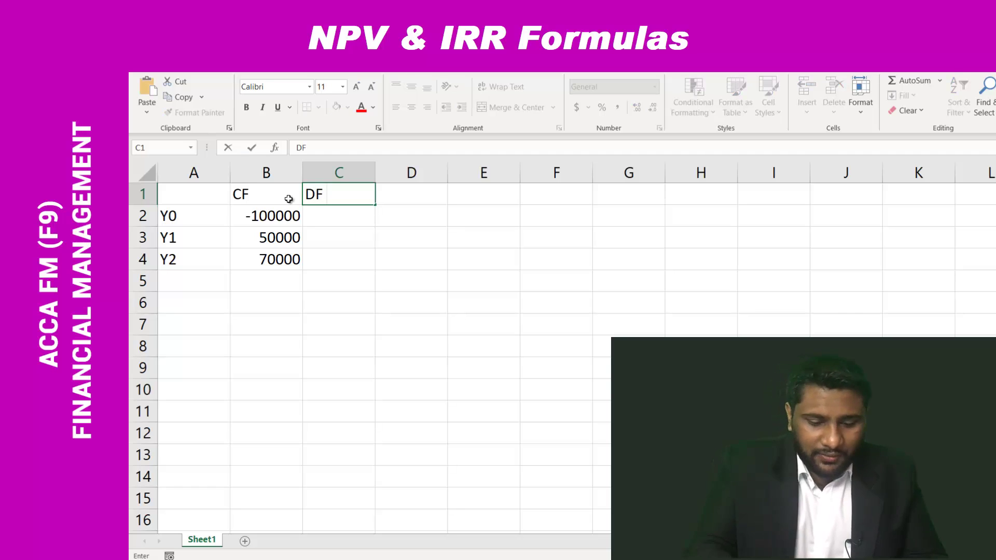
pyautogui.write('(10')
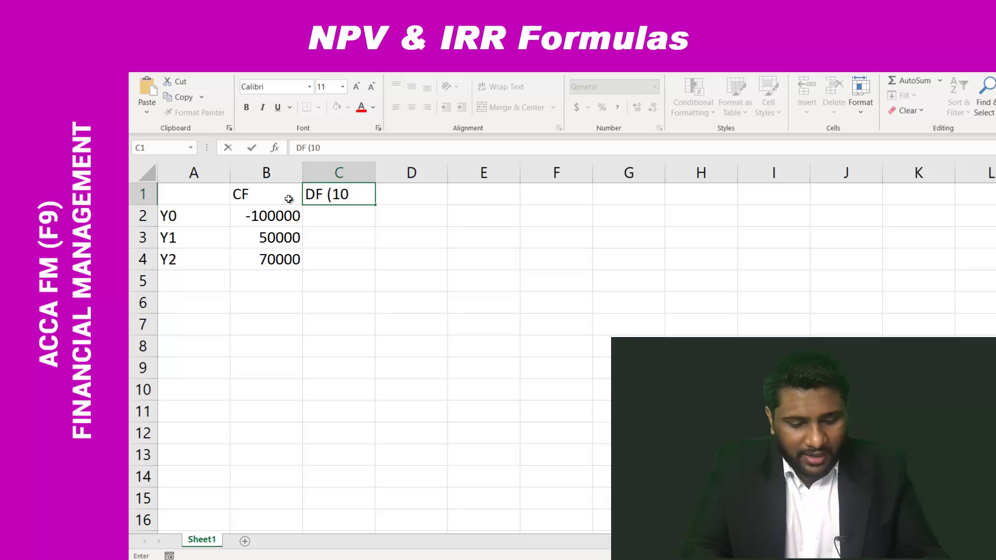
pyautogui.write('%)')
pyautogui.press('Return')
pyautogui.press('Left')
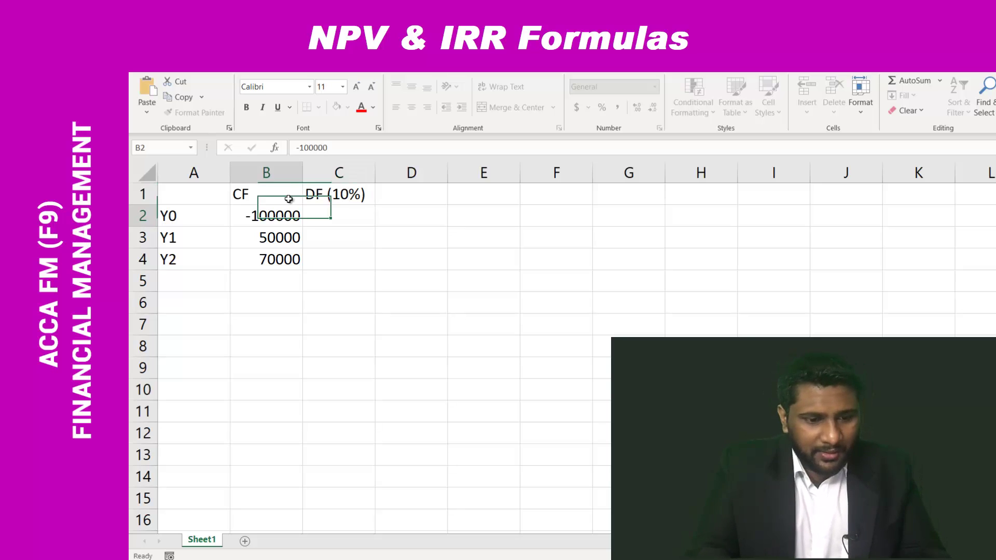
pyautogui.press('Up')
pyautogui.press('Right')
pyautogui.press('Right')
pyautogui.write('PV')
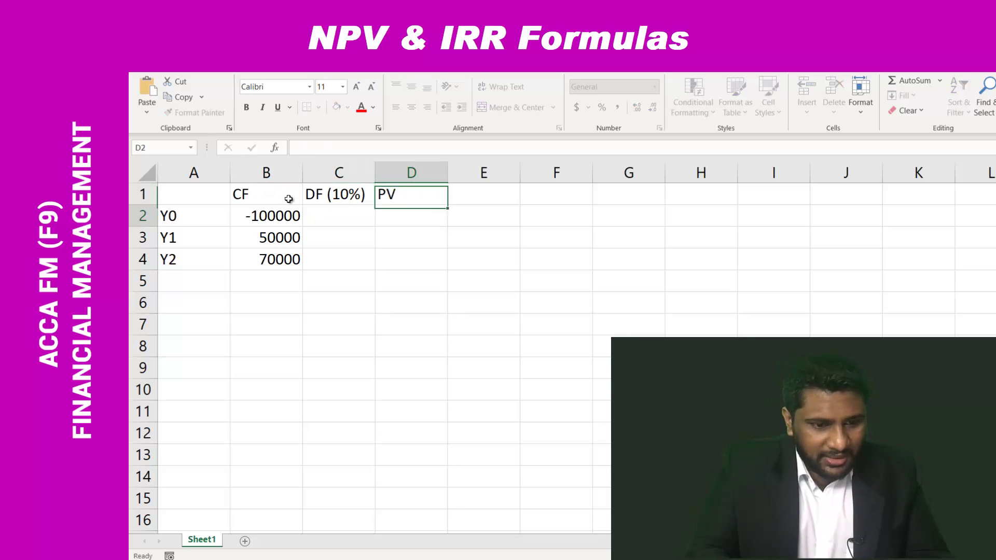
pyautogui.press('Return')
# Enter the year-0 discount factor 1 in C2
pyautogui.press('Left')
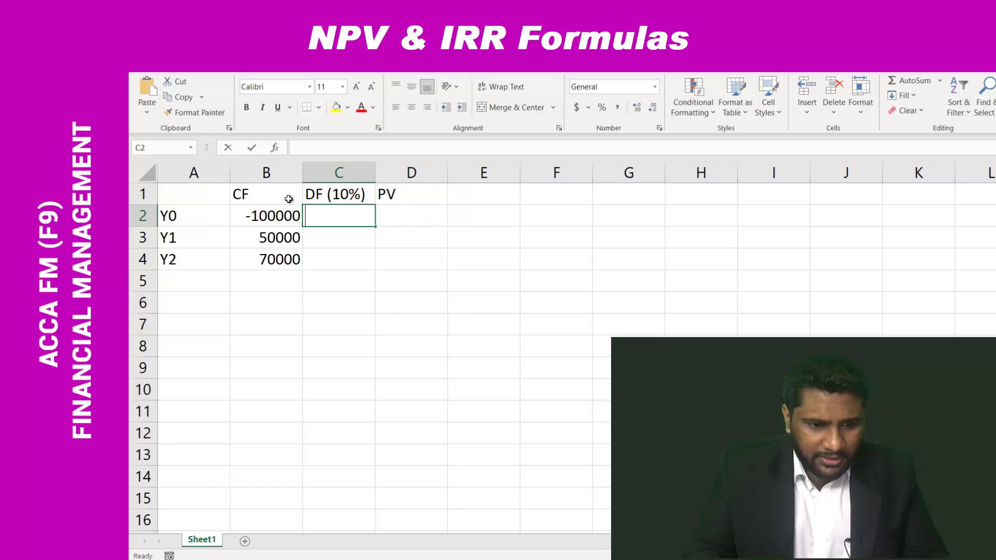
pyautogui.write('1')
pyautogui.press('Return')
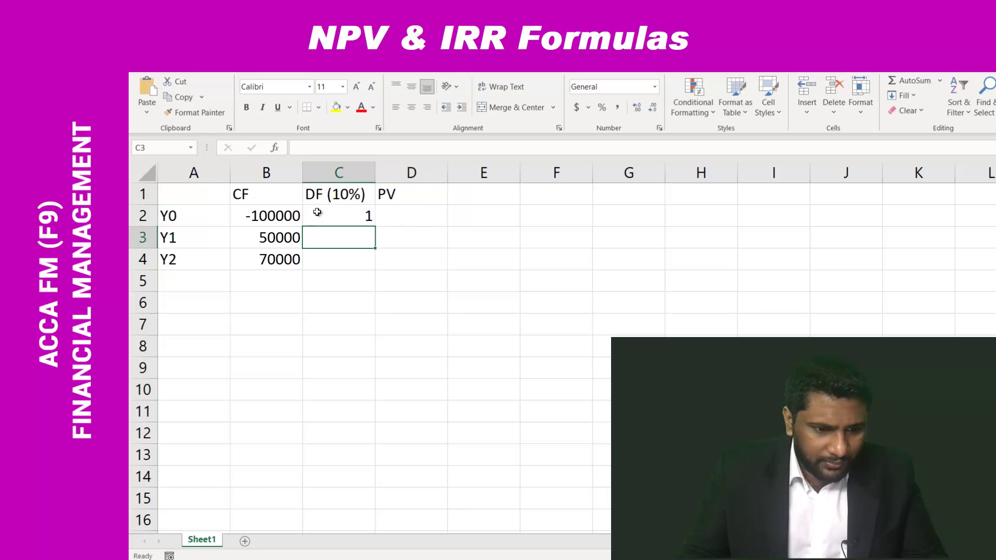
# Format the discount factors in C2:C4 as numbers with three decimal places
pyautogui.moveTo(317, 212); pyautogui.dragTo(330, 258)
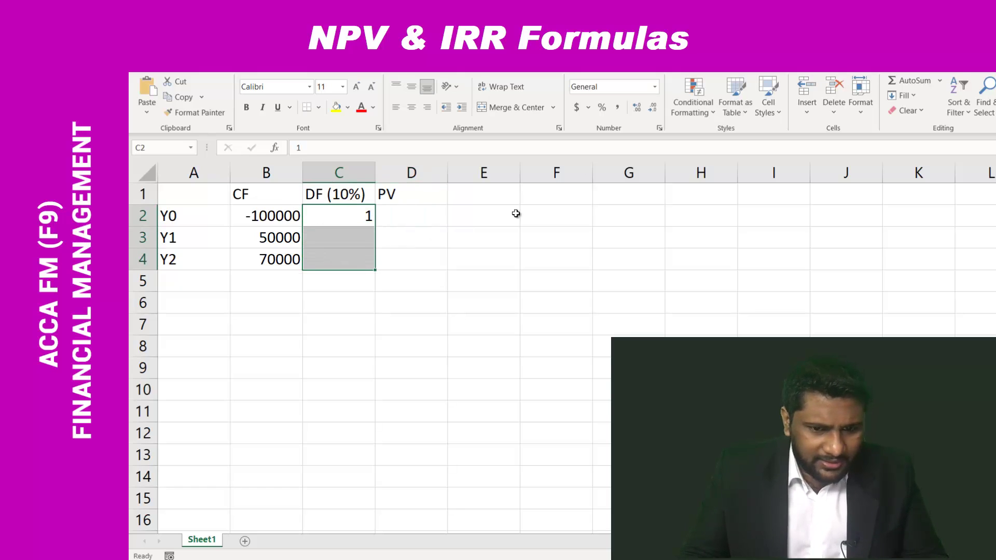
pyautogui.click(653, 109)
pyautogui.click(653, 110)
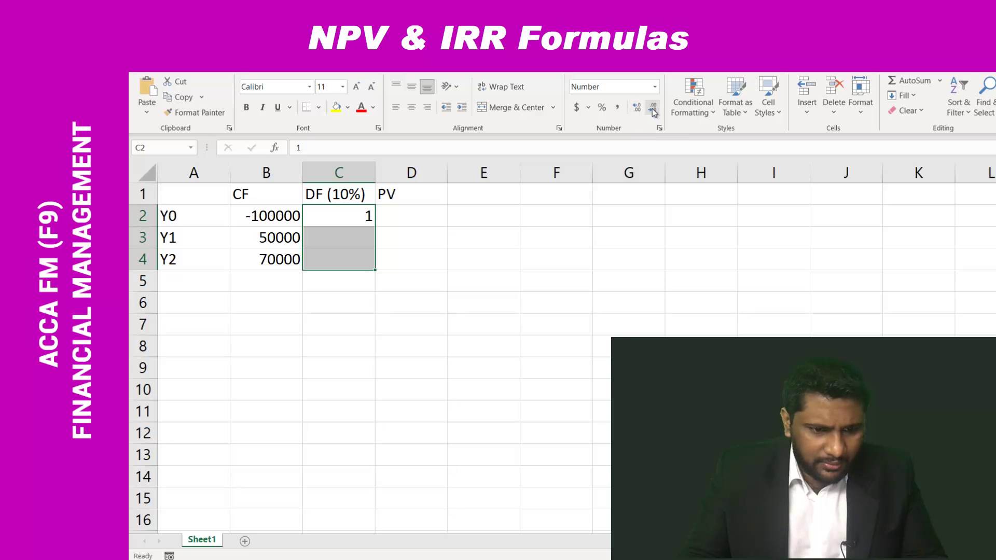
pyautogui.click(639, 107)
pyautogui.click(639, 107)
pyautogui.click(639, 107)
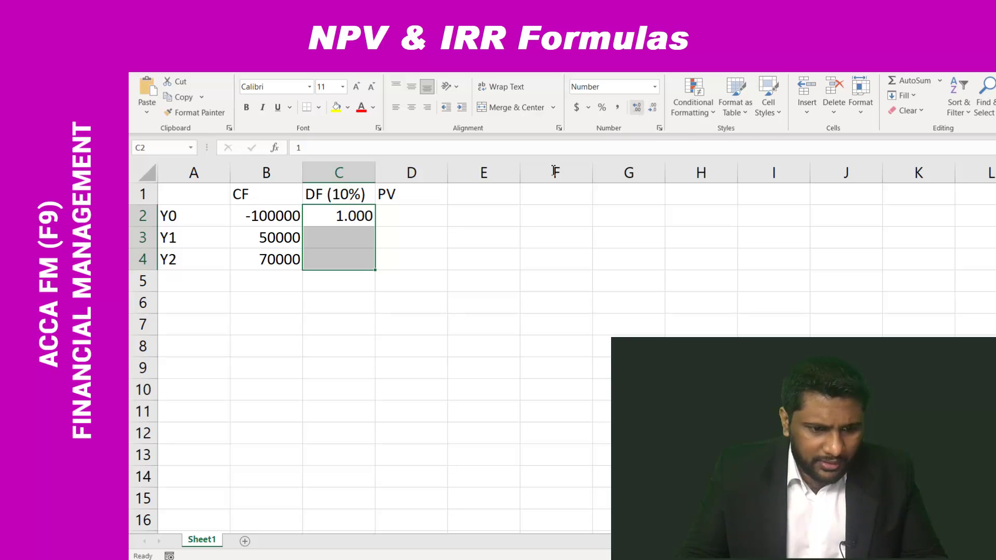
pyautogui.click(347, 239)
# Enter the year-1 discount factor formula =1/1.1^1 in C3, showing 0.909
pyautogui.write('1/')
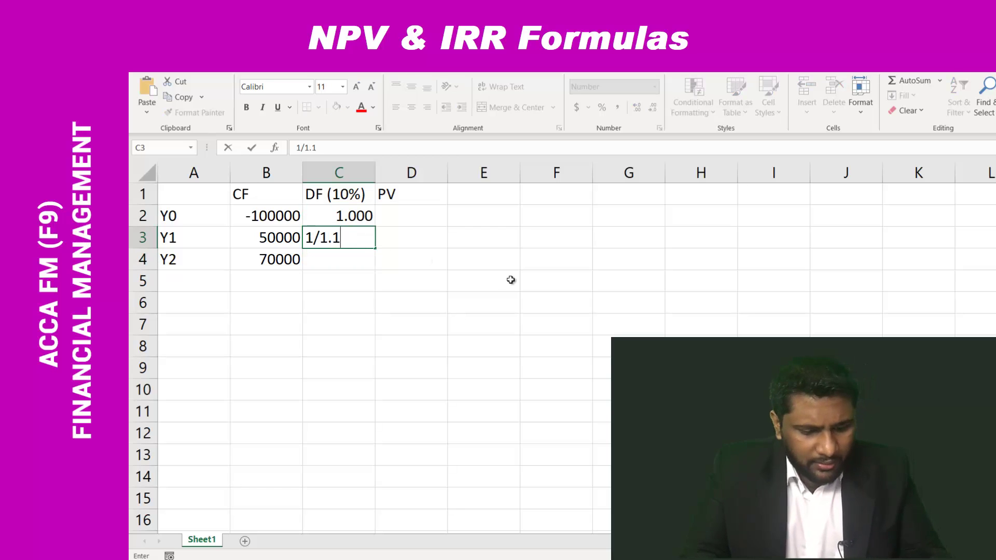
pyautogui.write('1.1^1')
pyautogui.press('Left')
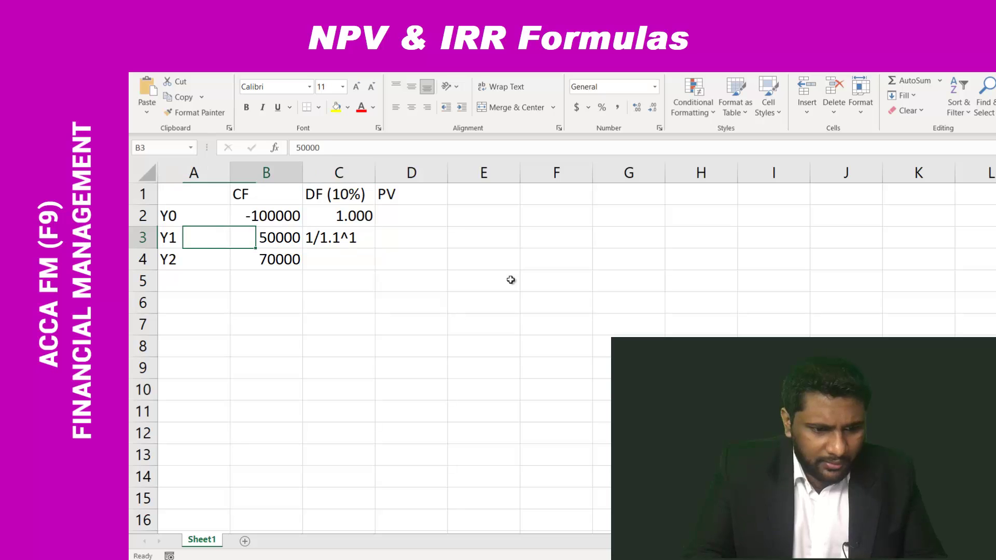
pyautogui.press('Right')
pyautogui.press('F2')
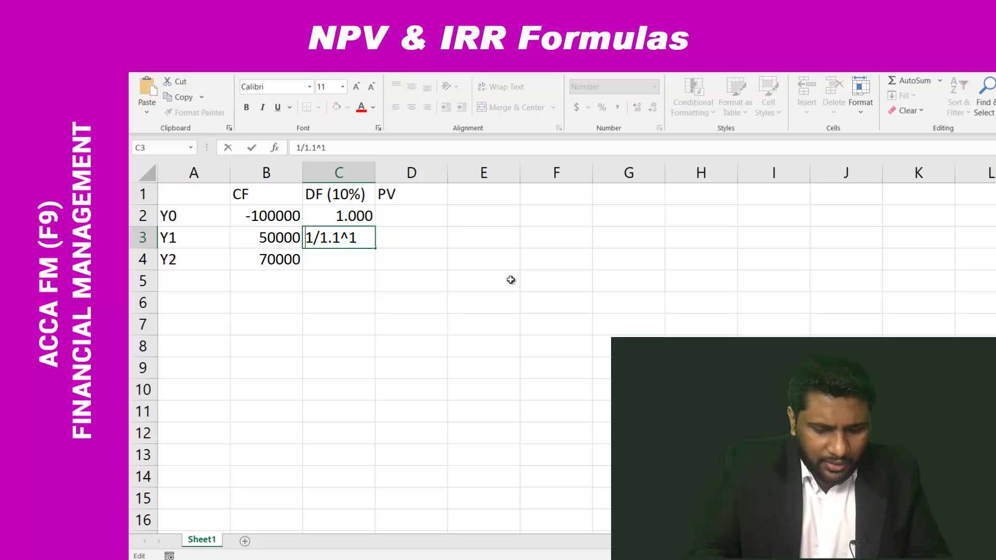
pyautogui.press('Home')
pyautogui.write('=')
pyautogui.press('Return')
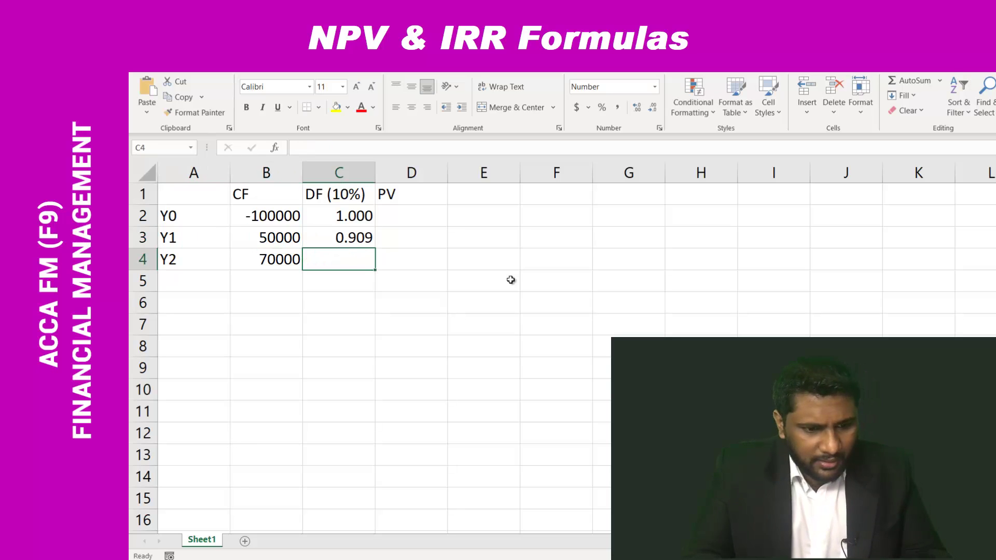
# Fill the formula down to C4 and change it to =1/1.1^2, showing 0.826
pyautogui.hotkey('ctrl', 'd')
pyautogui.press('F2')
pyautogui.press('BackSpace')
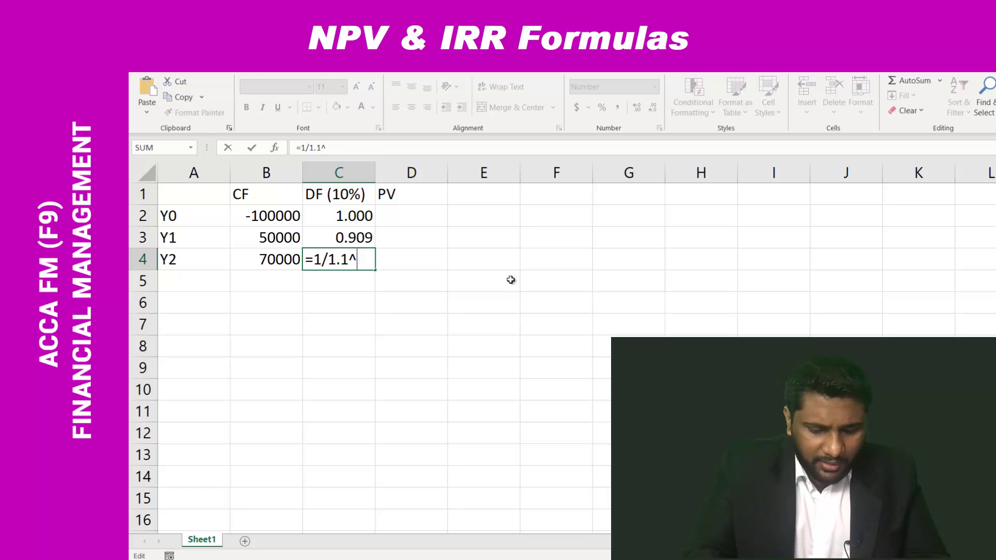
pyautogui.write('2')
pyautogui.press('Return')
pyautogui.press('Up')
pyautogui.press('Up')
pyautogui.press('Up')
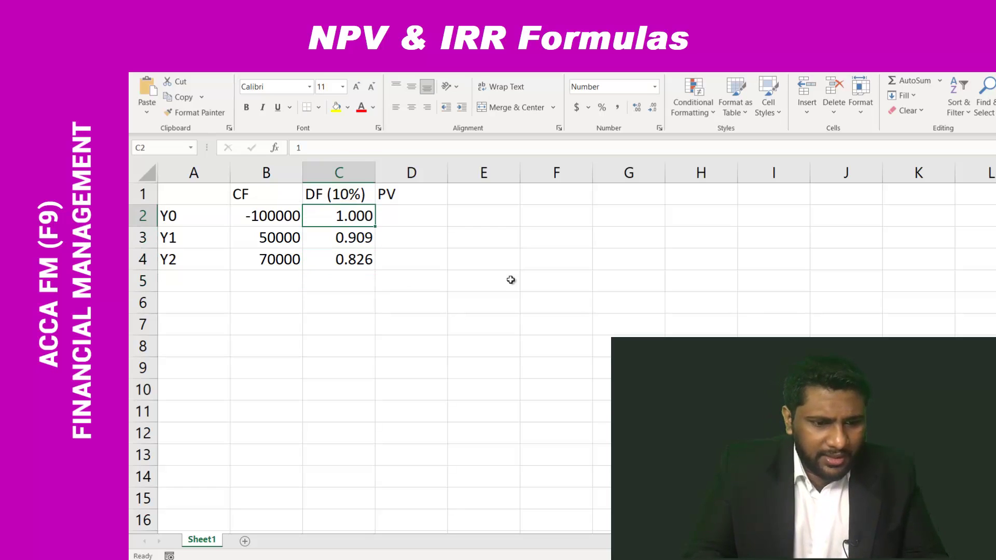
pyautogui.press('Right')
# Enter =B2*C2 in D2 and copy it to D3:D4 for each year's present value
pyautogui.write('=')
pyautogui.press('Left')
pyautogui.press('Left')
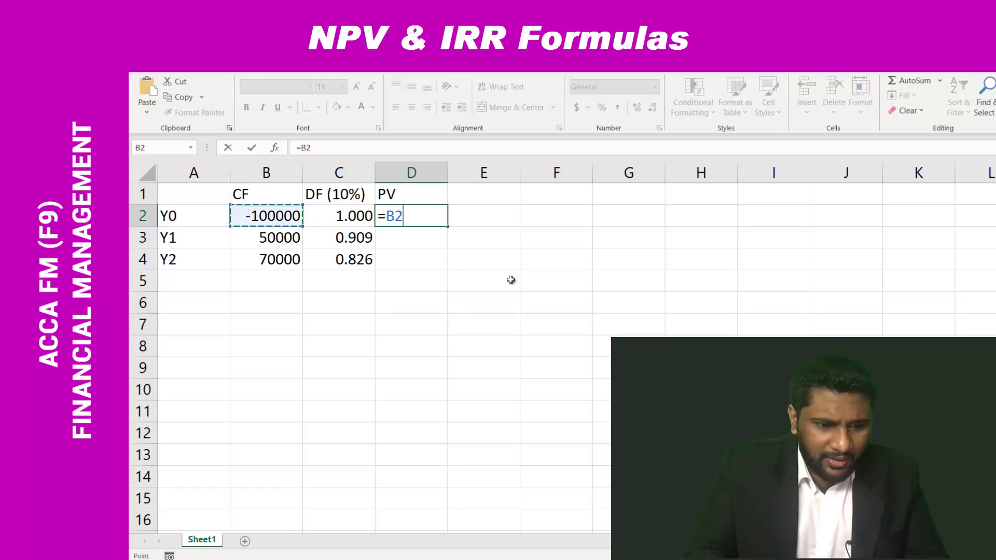
pyautogui.write('*')
pyautogui.press('Left')
pyautogui.press('Return')
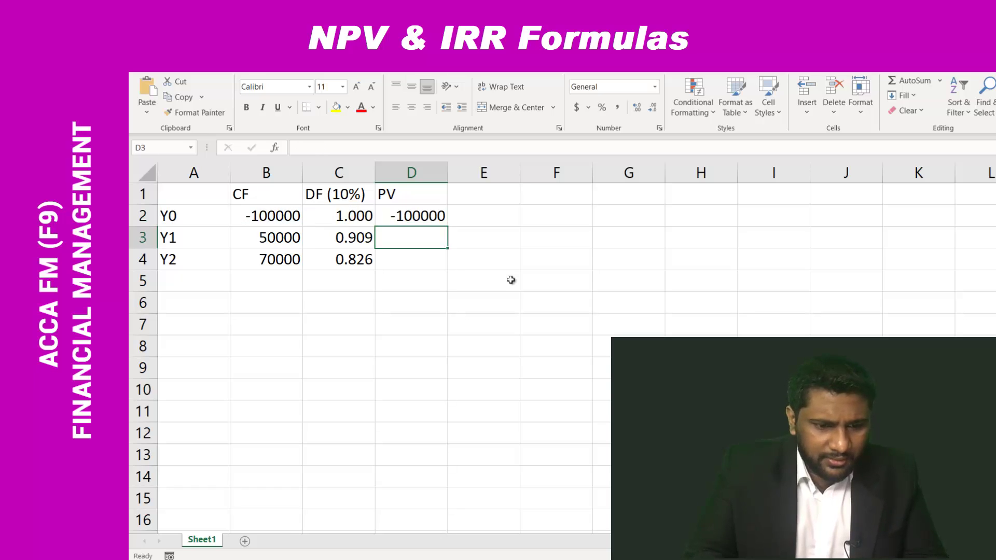
pyautogui.press('Up')
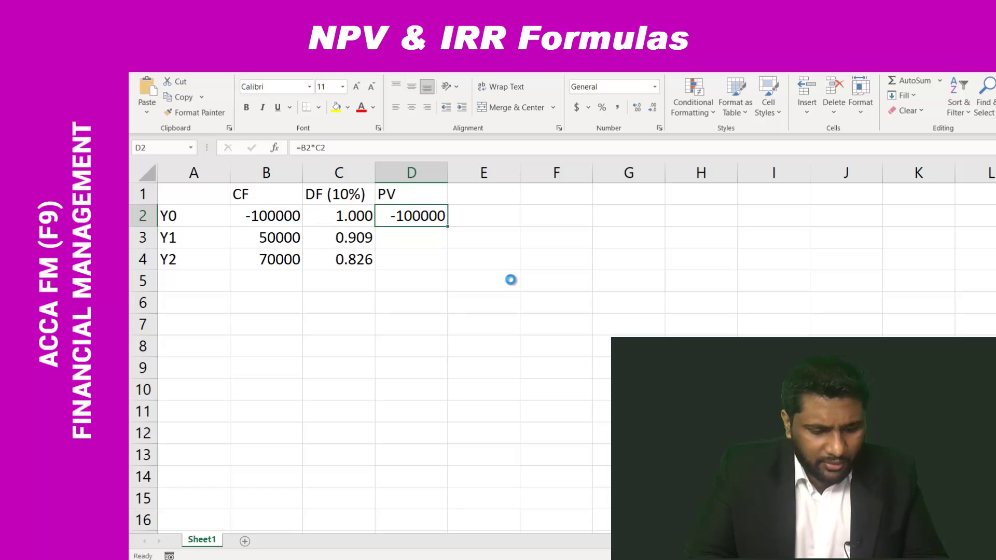
pyautogui.hotkey('ctrl', 'c')
pyautogui.hotkey('shift', 'Down')
pyautogui.hotkey('shift', 'Down')
pyautogui.press('Return')
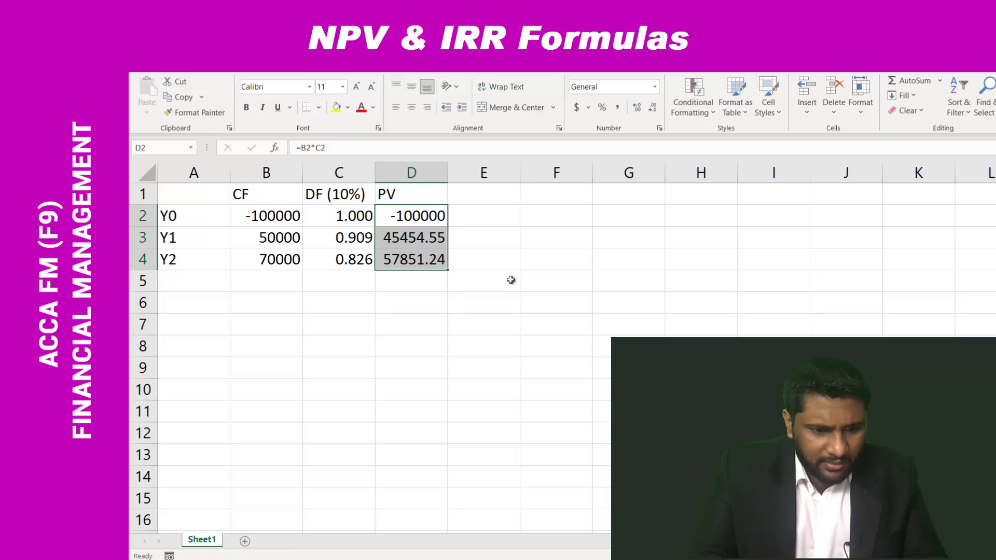
pyautogui.press('Down')
pyautogui.press('Down')
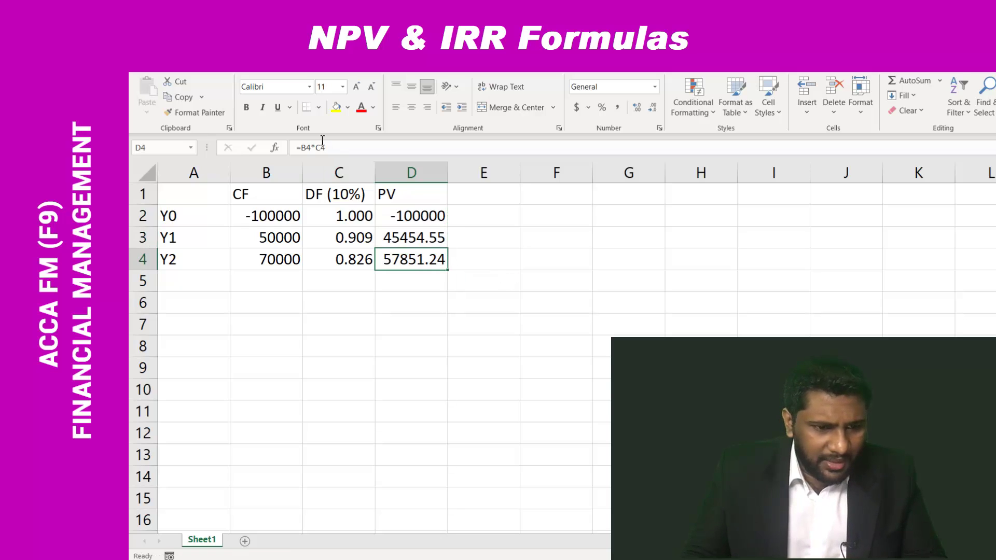
# AutoSum the present values into D5, giving an NPV of 3305.785
pyautogui.click(418, 286)
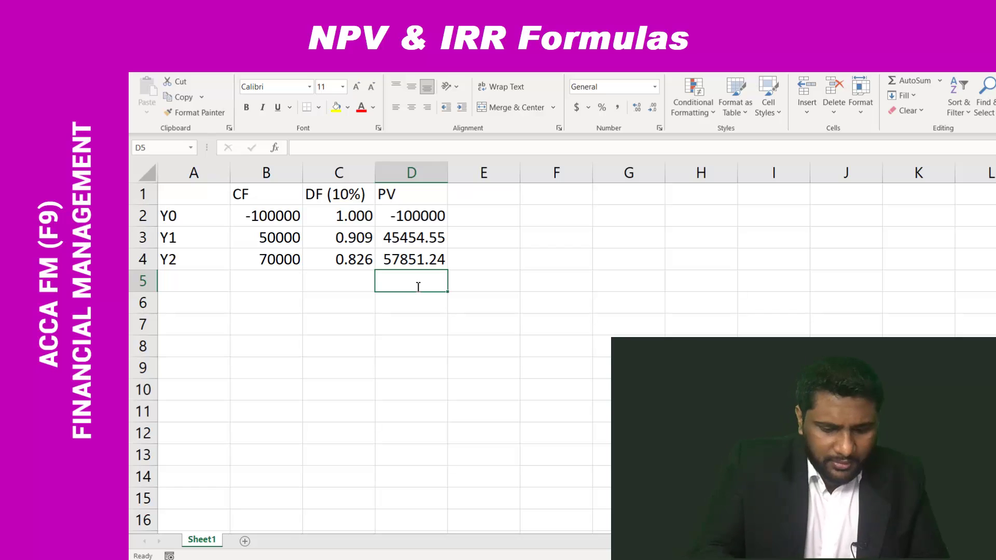
pyautogui.hotkey('alt', '=')
pyautogui.press('Return')
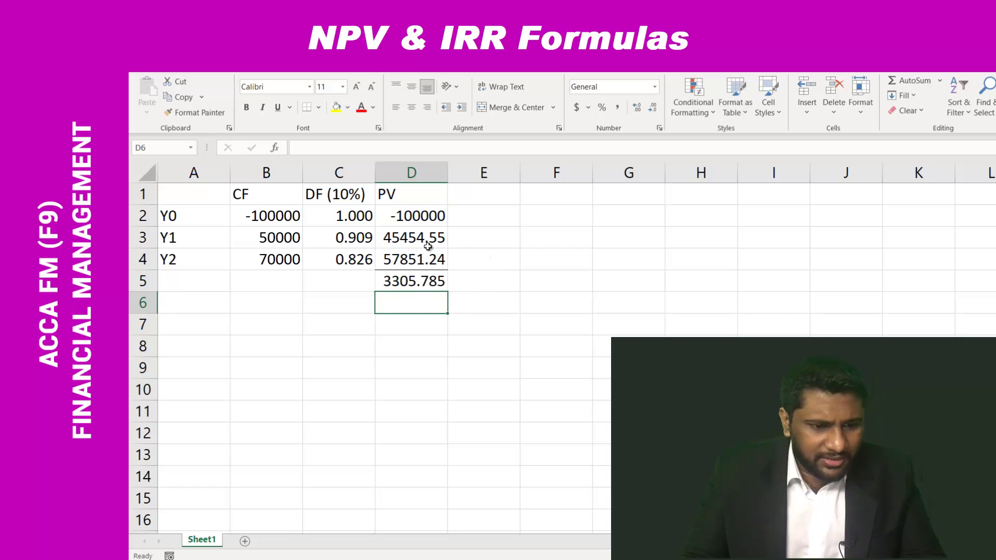
pyautogui.click(283, 173)
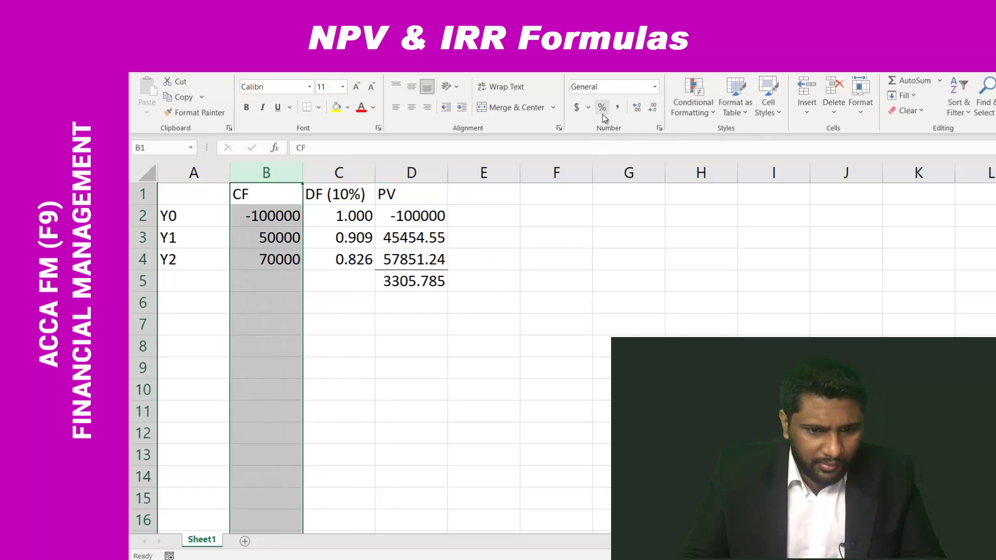
# Apply Comma Style with no decimals to the cash flows and two decimals to the PVs
pyautogui.click(618, 108)
pyautogui.click(652, 109)
pyautogui.click(653, 108)
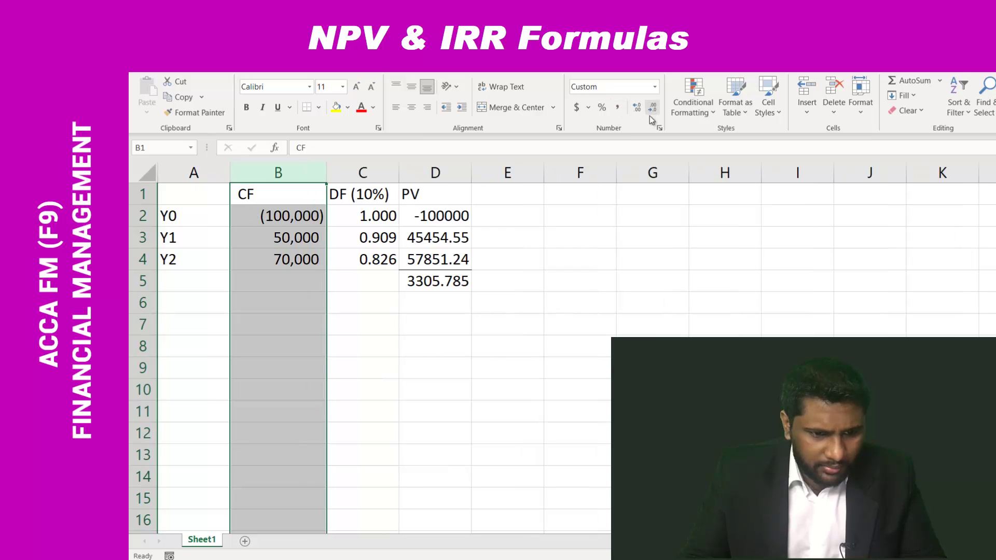
pyautogui.click(445, 174)
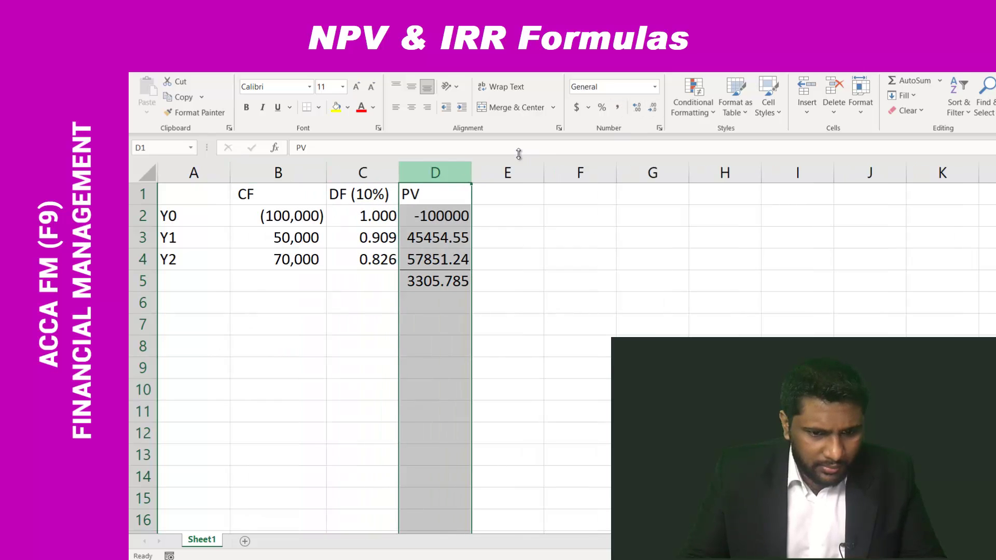
pyautogui.click(651, 111)
pyautogui.click(652, 111)
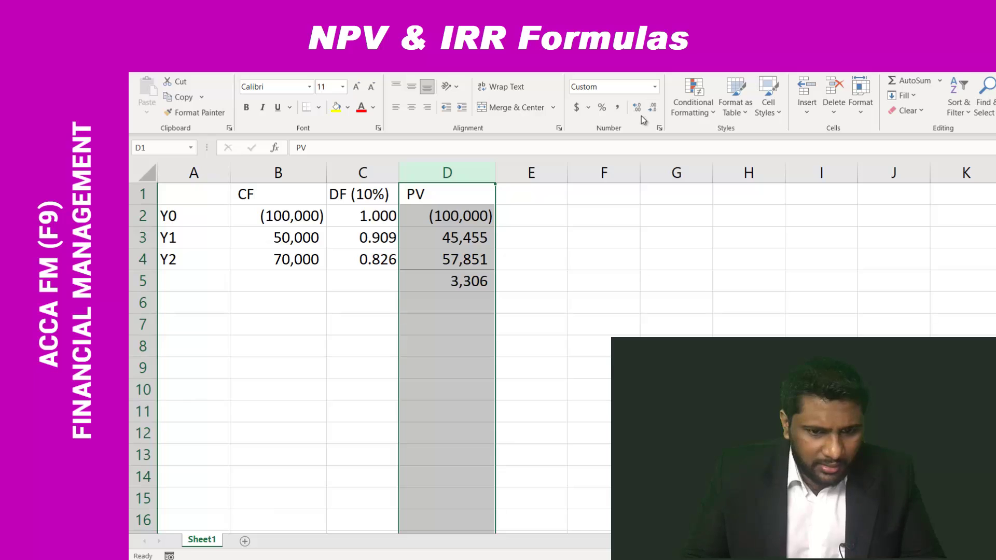
pyautogui.click(637, 107)
pyautogui.click(636, 107)
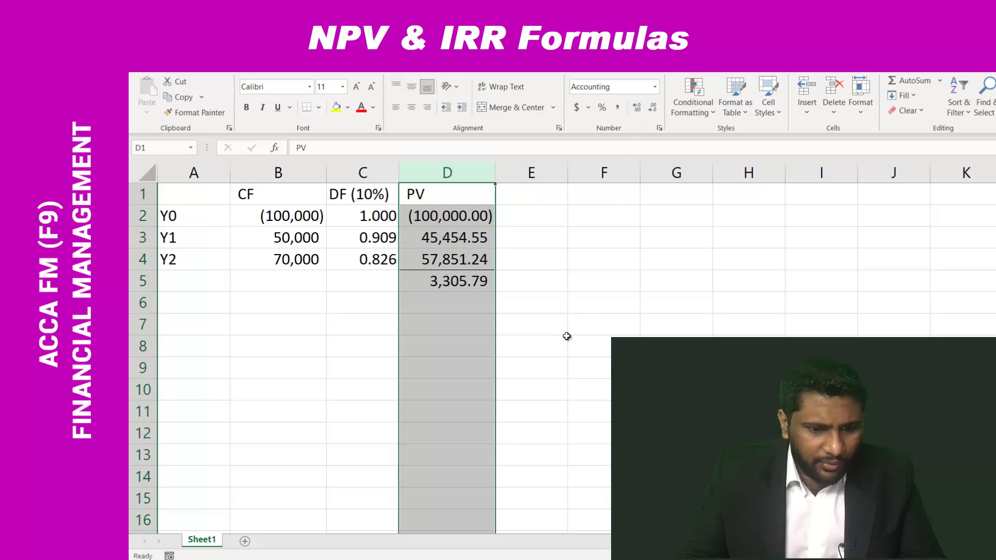
# Make the 3,305.79 NPV total in D5 bold
pyautogui.click(509, 332)
pyautogui.click(465, 284)
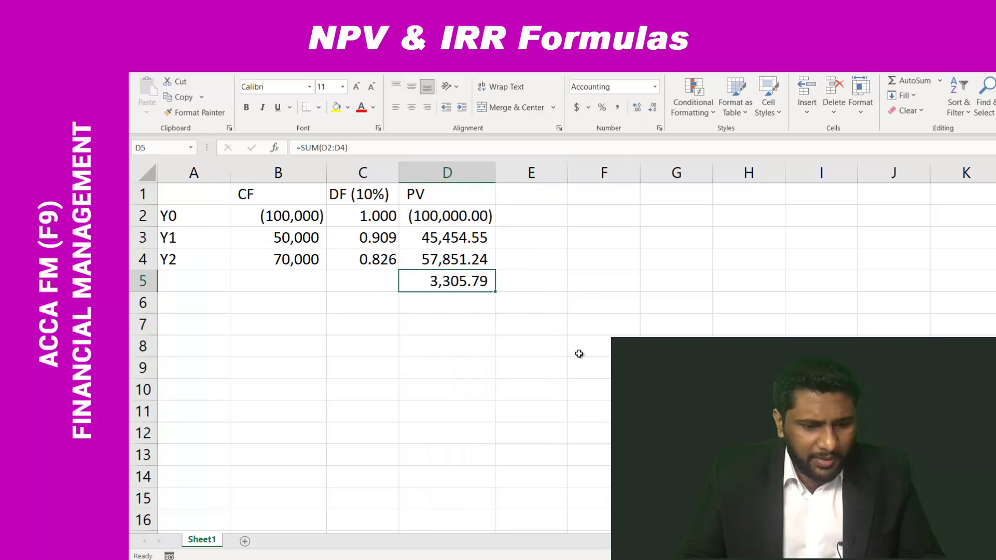
pyautogui.hotkey('ctrl', 'b')
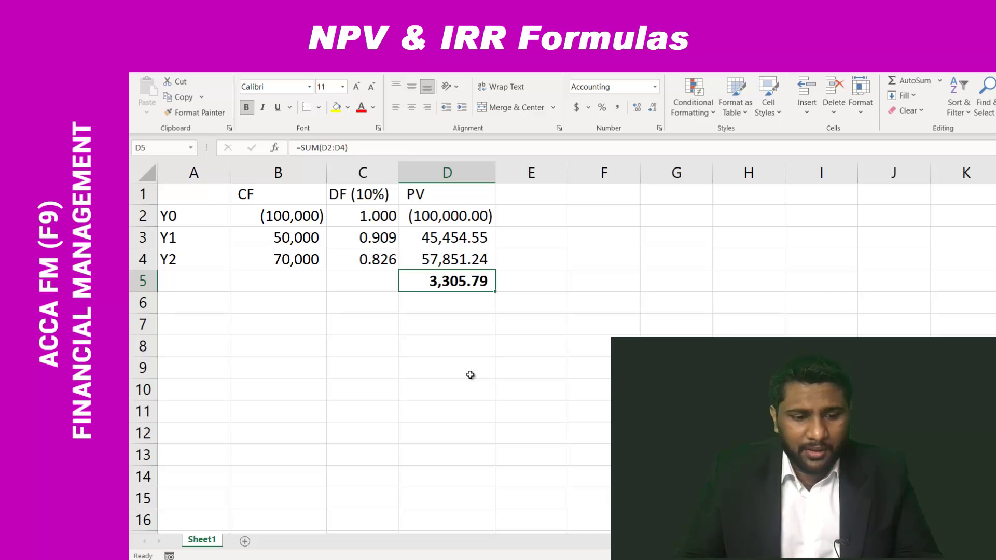
pyautogui.click(363, 325)
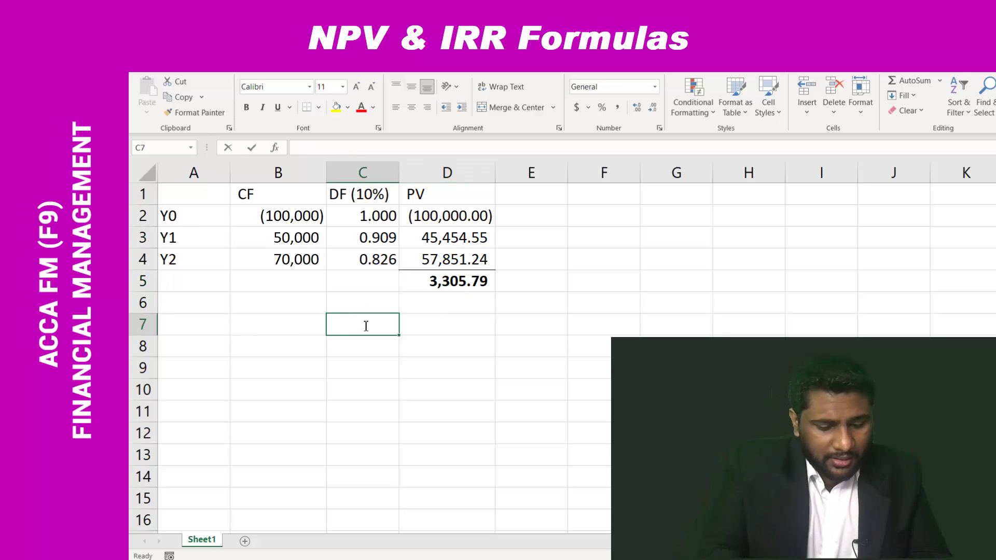
# Type the label 'NPV using the formula' into cell A7
pyautogui.write('N')
pyautogui.press('Escape')
pyautogui.press('Left')
pyautogui.press('Left')
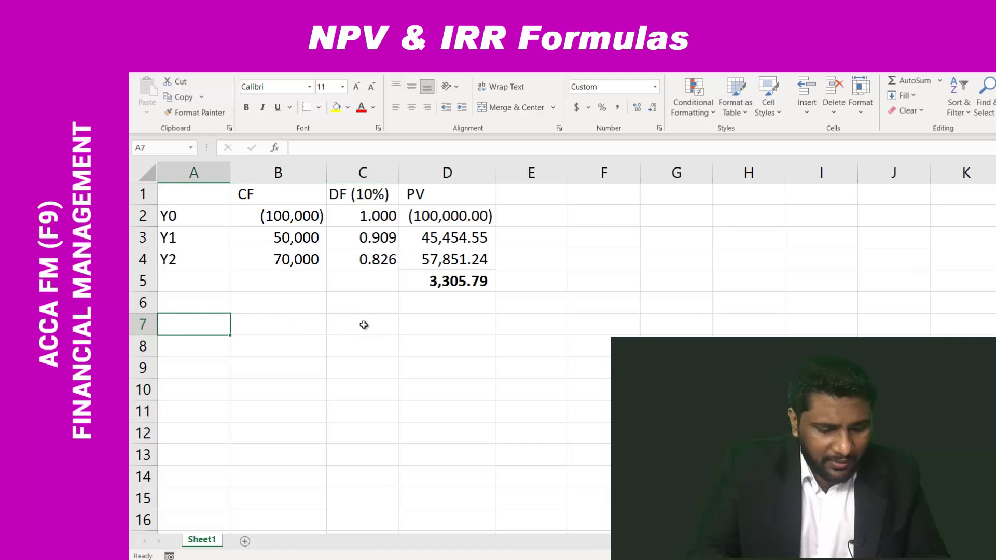
pyautogui.write('NPV U')
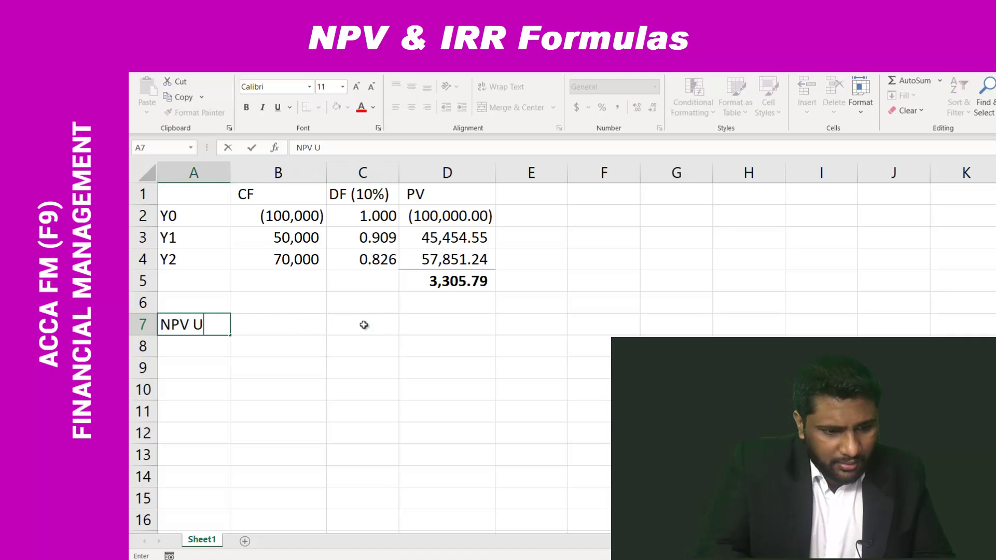
pyautogui.press('BackSpace')
pyautogui.write('uis')
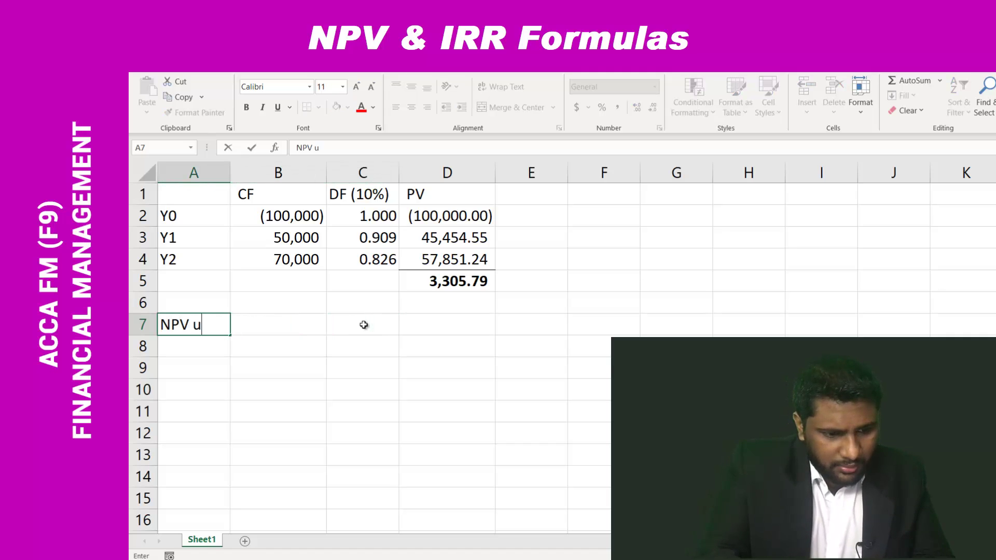
pyautogui.press('BackSpace')
pyautogui.press('BackSpace')
pyautogui.write('sin')
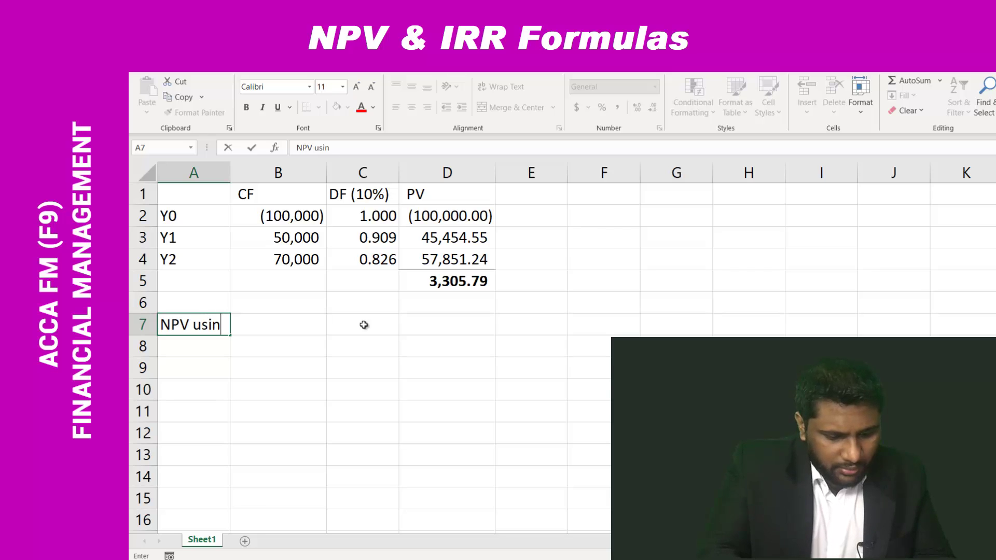
pyautogui.write('g the formula')
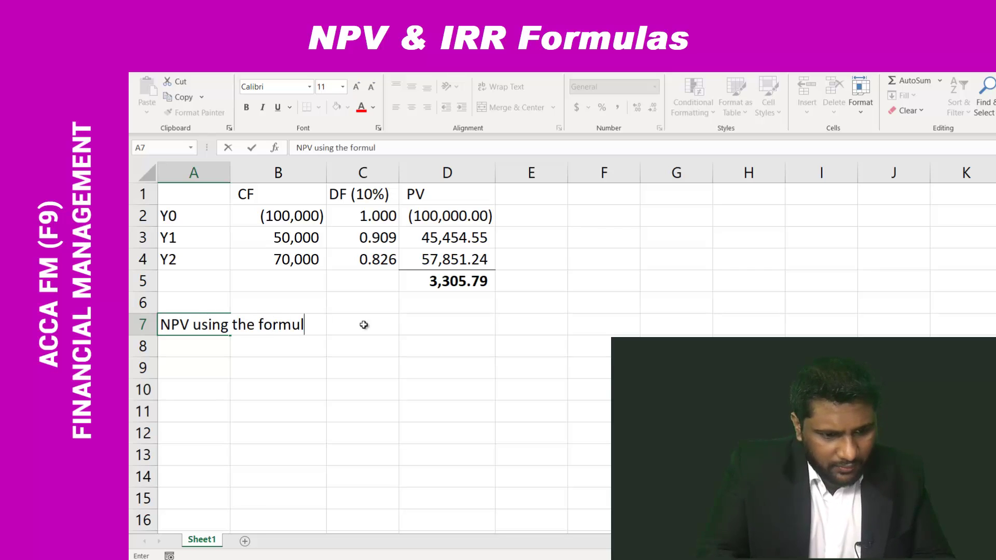
pyautogui.click(363, 325)
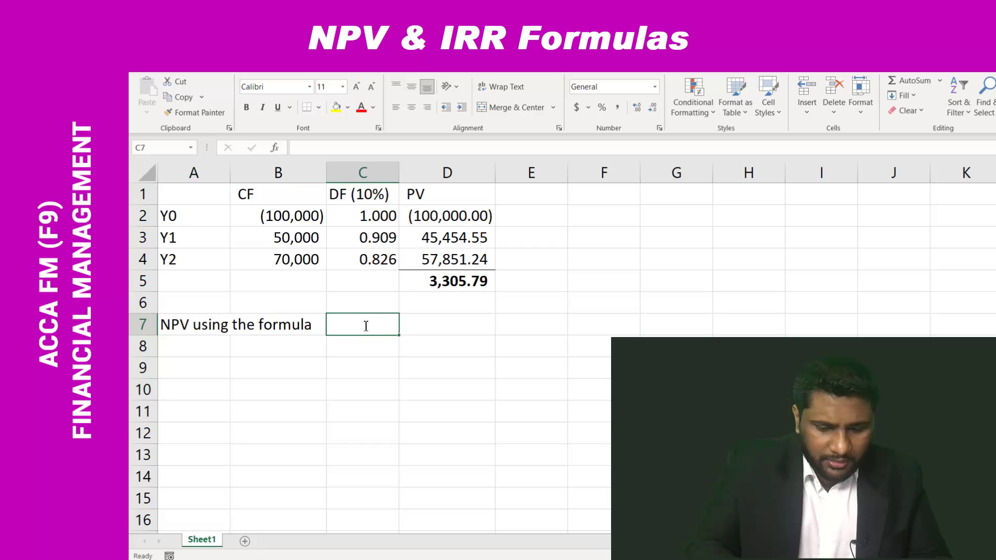
# Enter =NPV(10%,B3:B4)+B2 in C7, returning 3,305.79
pyautogui.write('=')
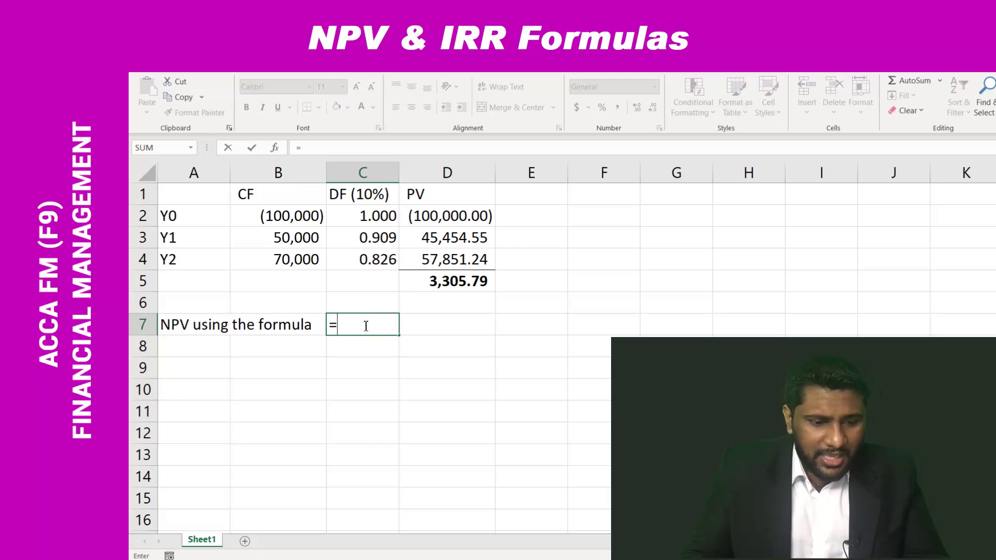
pyautogui.write('npv')
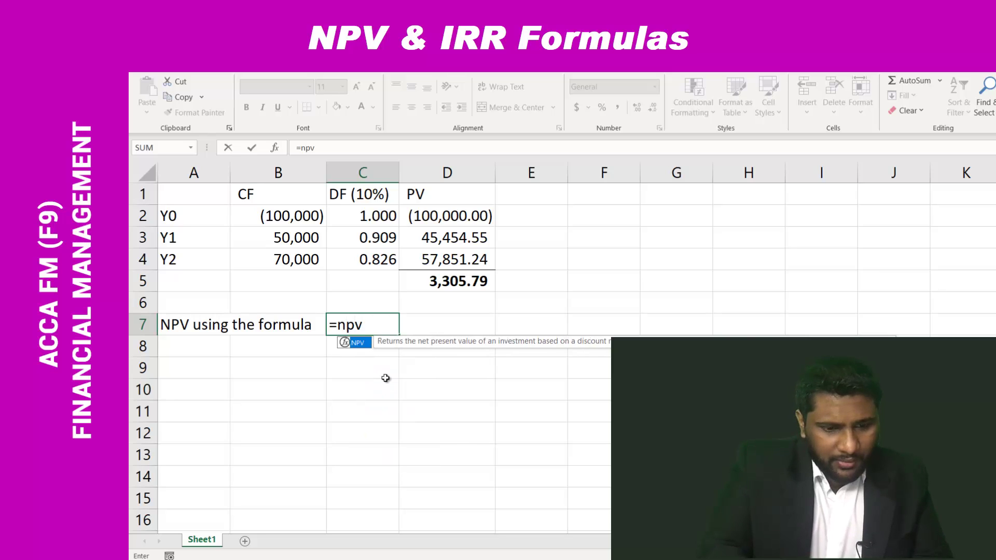
pyautogui.write('(')
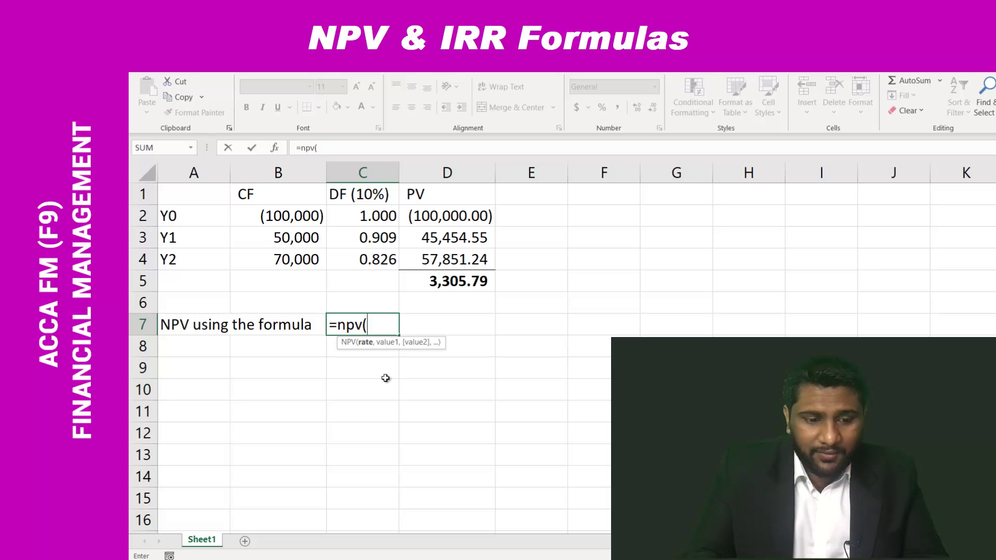
pyautogui.write('10')
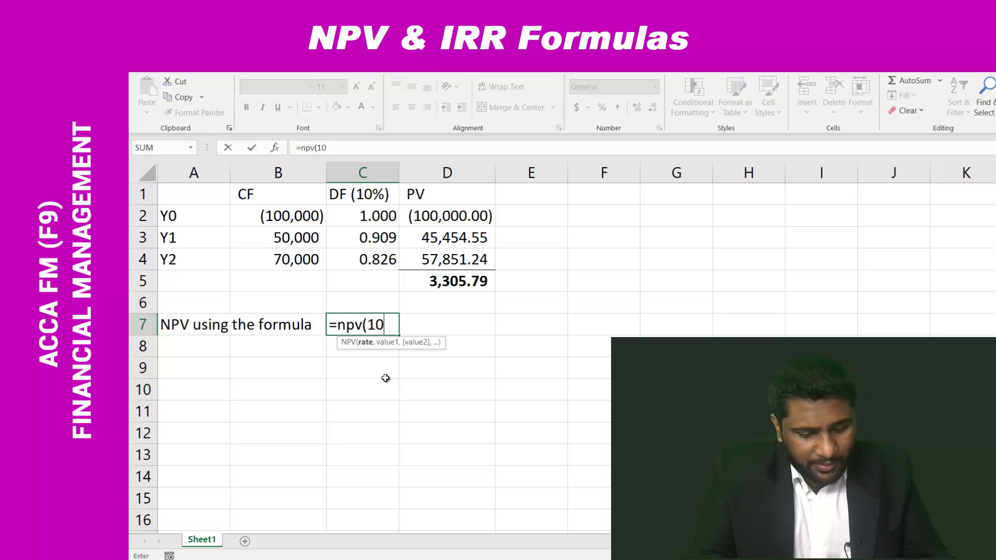
pyautogui.write('%,')
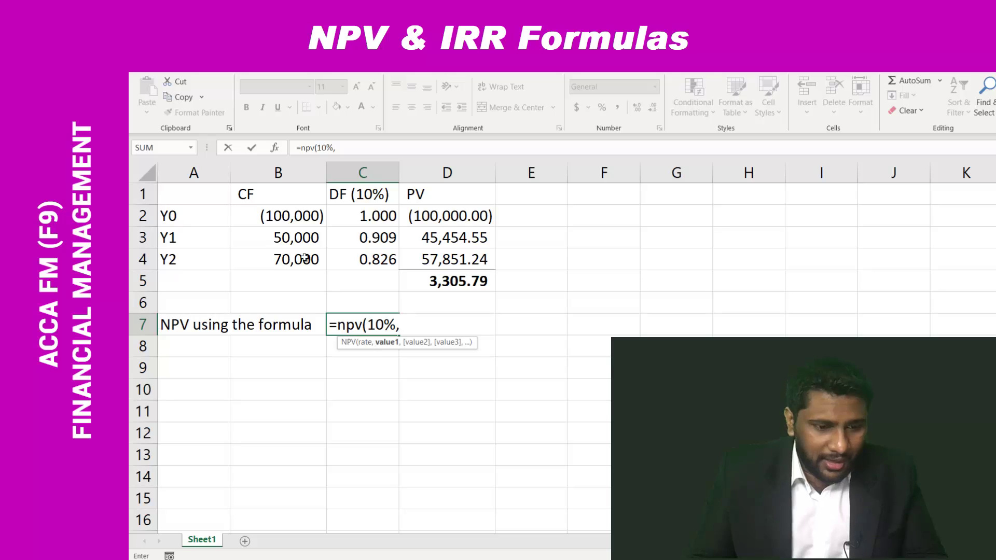
pyautogui.click(297, 238)
pyautogui.moveTo(298, 238); pyautogui.dragTo(298, 258)
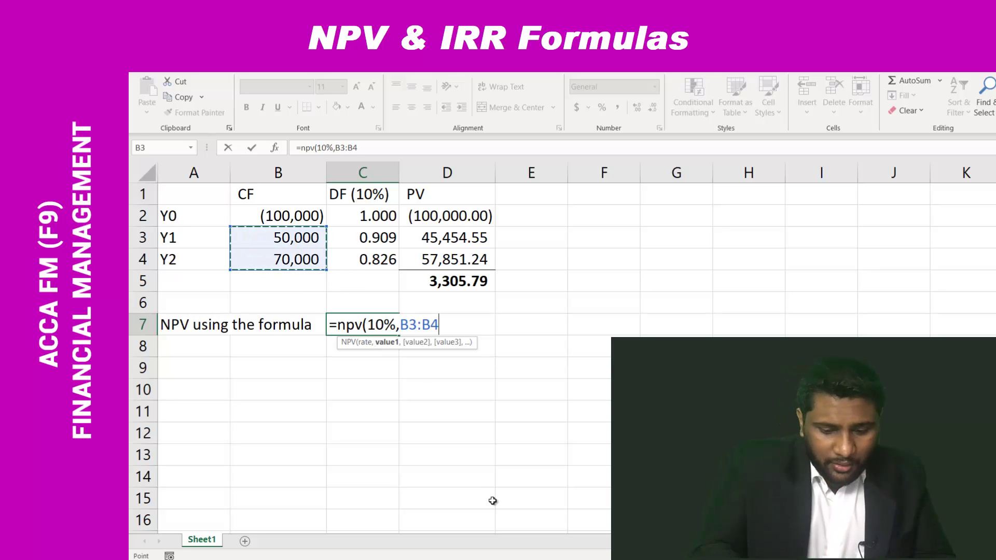
pyautogui.write(')+')
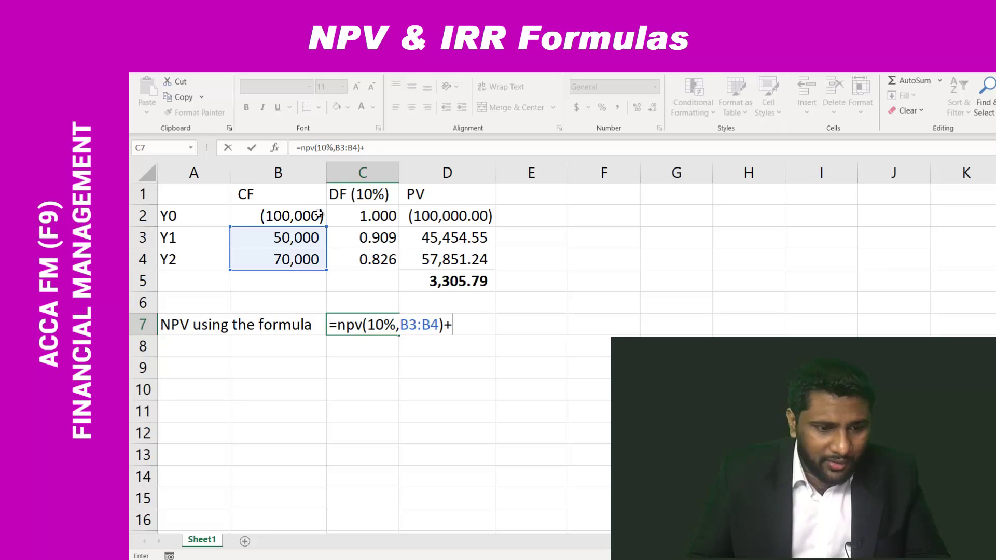
pyautogui.click(309, 215)
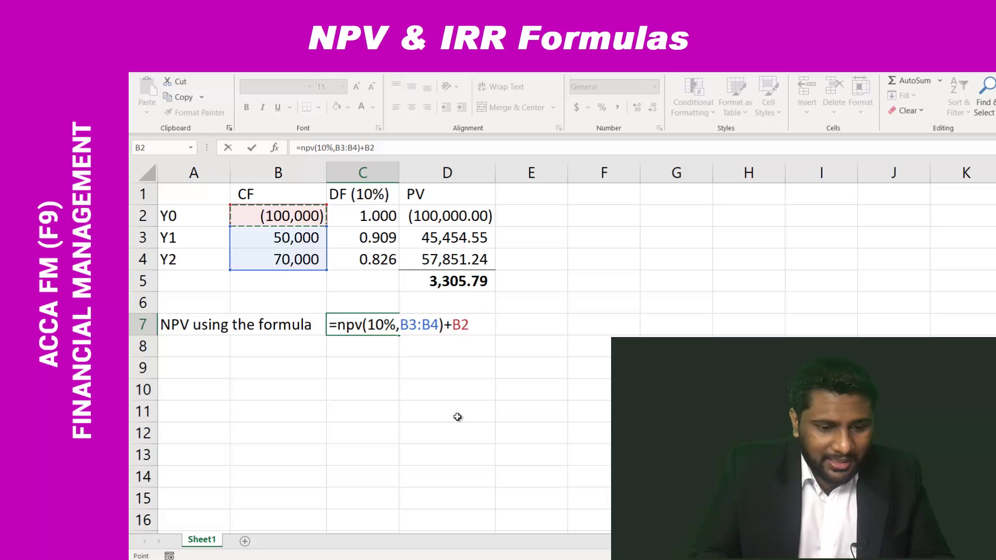
pyautogui.press('Return')
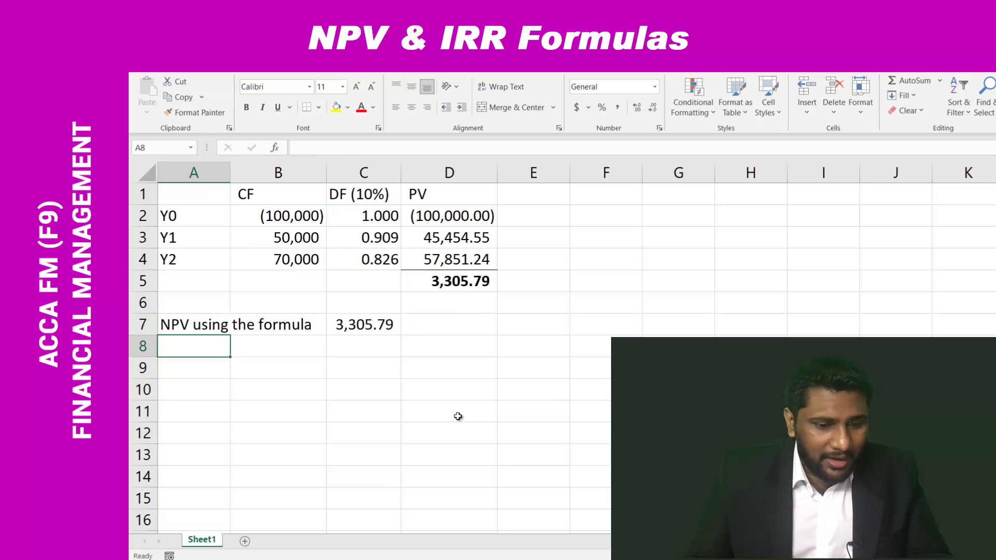
# Bold the C7 NPV result and recheck its formula, leaving it unchanged
pyautogui.click(384, 323)
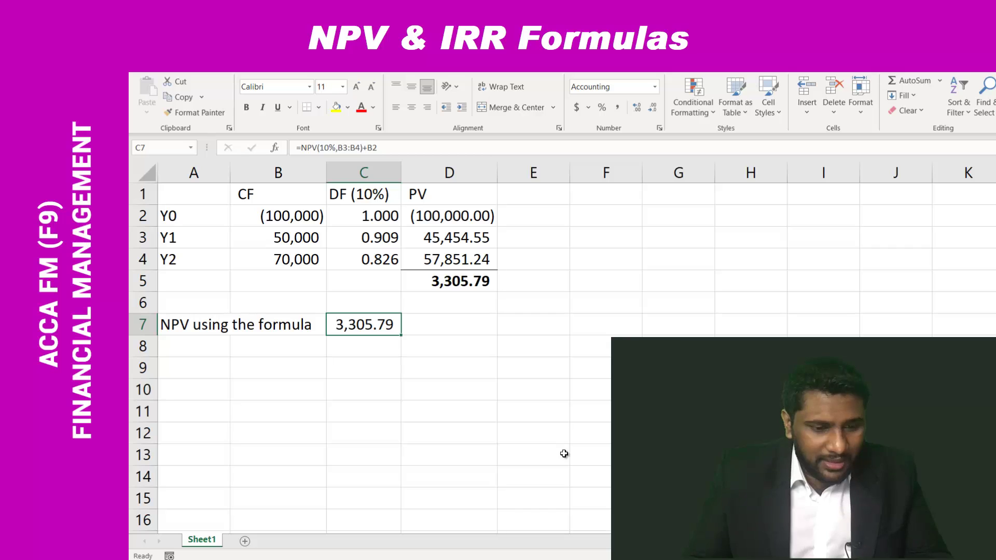
pyautogui.hotkey('ctrl', 'b')
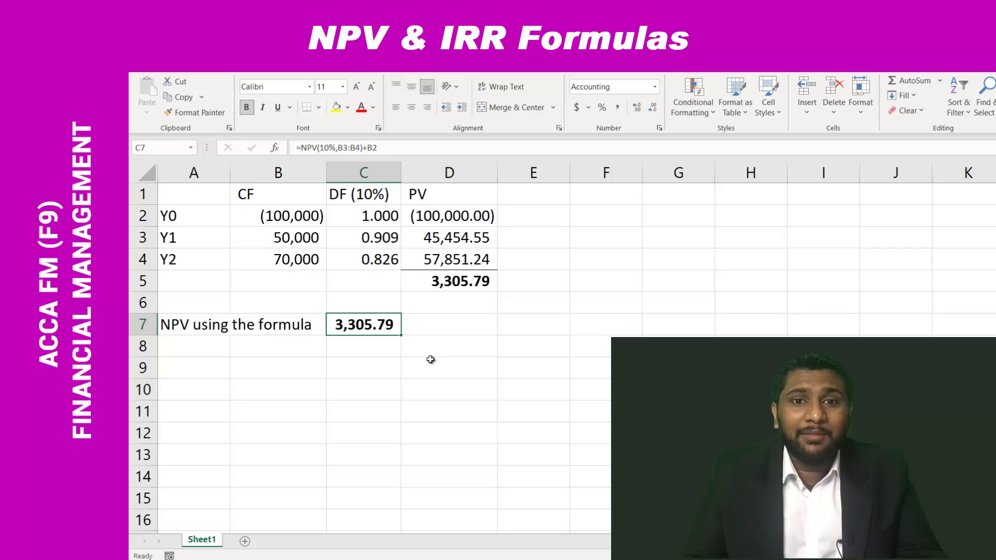
pyautogui.doubleClick(374, 326)
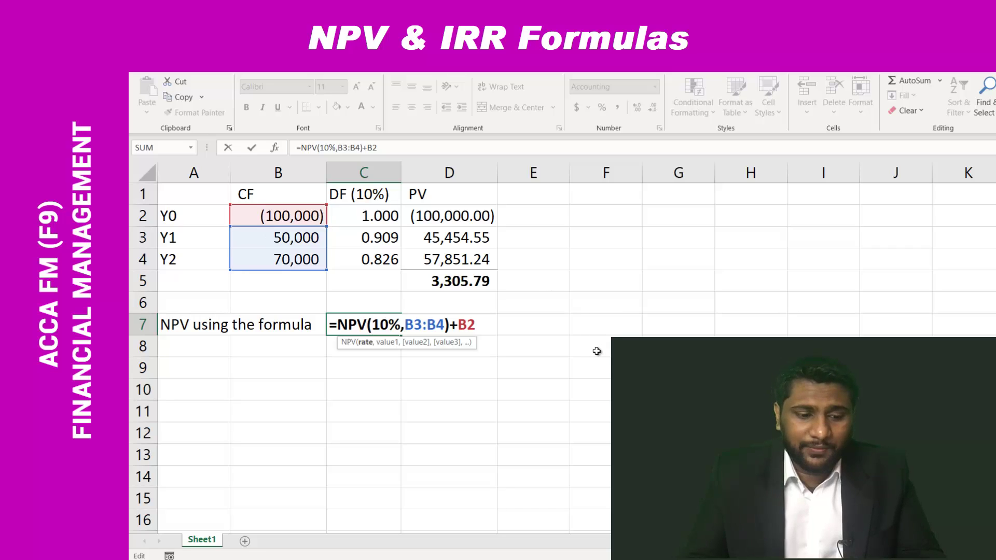
pyautogui.press('Return')
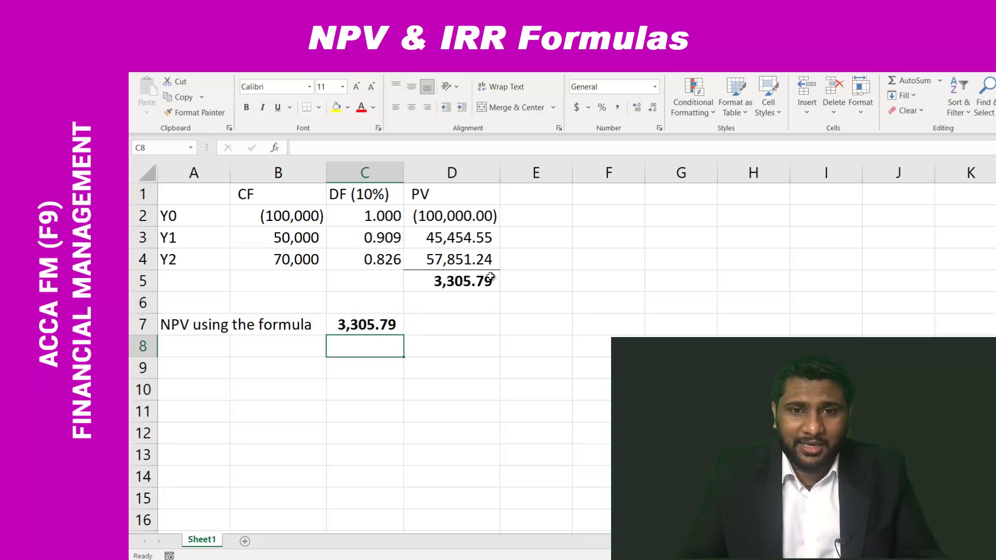
pyautogui.click(200, 363)
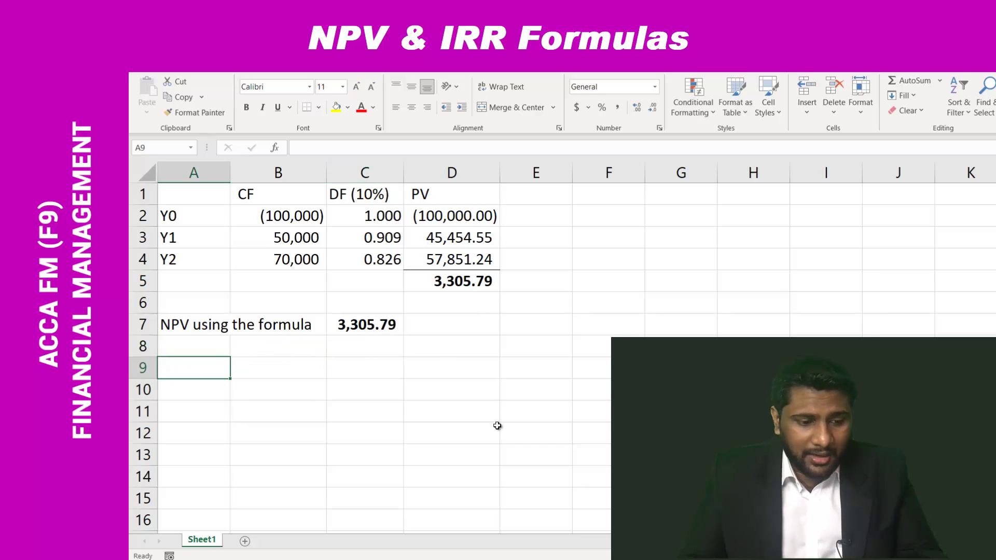
# Label A9 'IRR using the formula' and enter =IRR(B2:B4,15%) in C9, returning 12%
pyautogui.write('i')
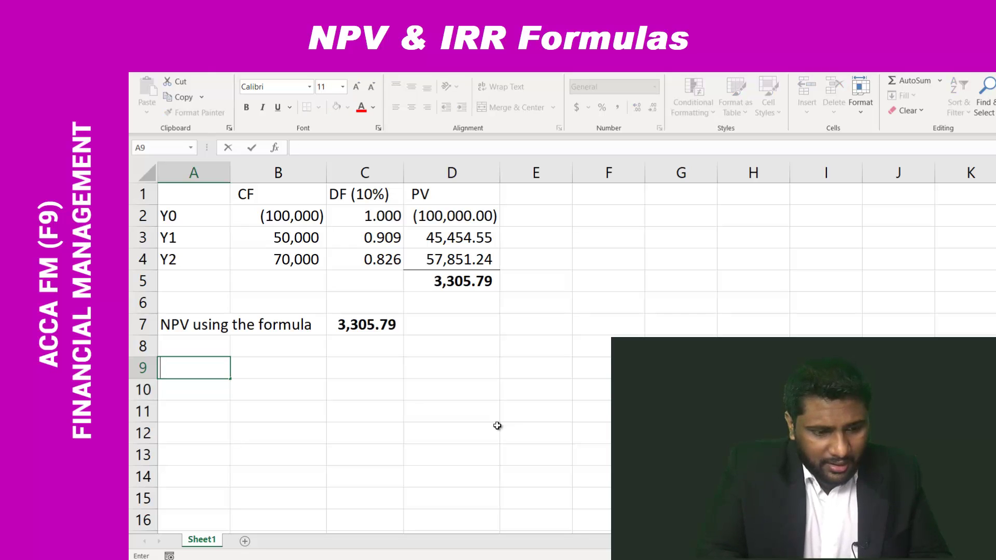
pyautogui.write('IRR')
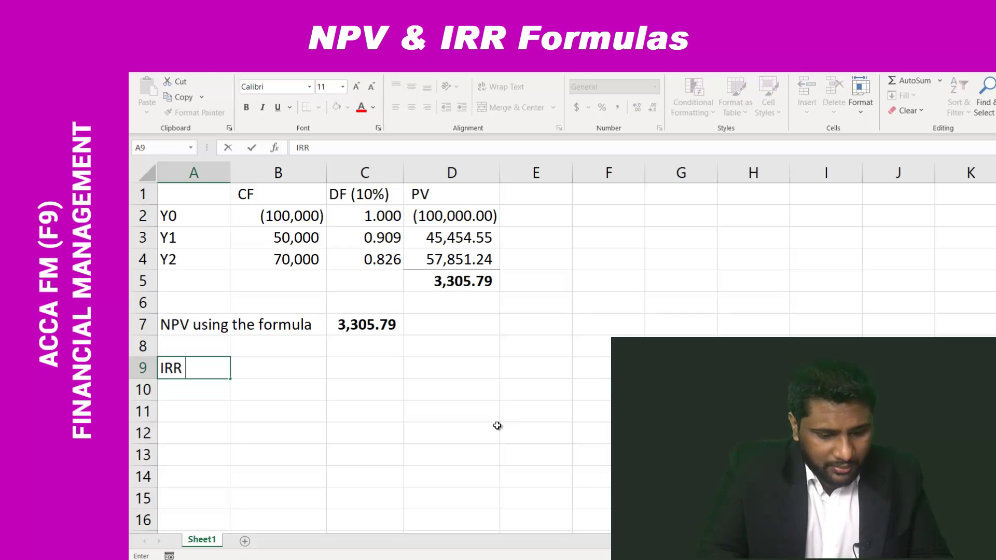
pyautogui.write(' using the ')
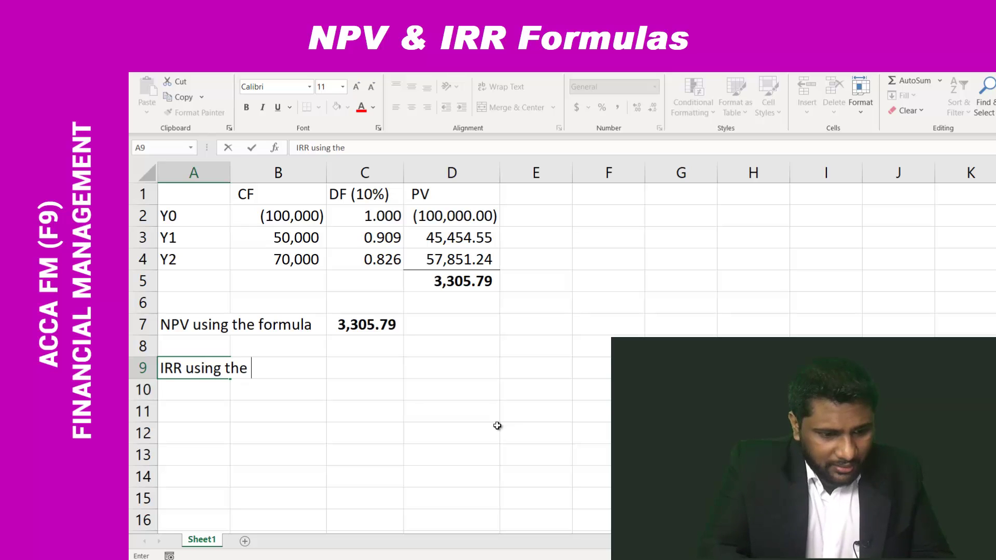
pyautogui.write('formula')
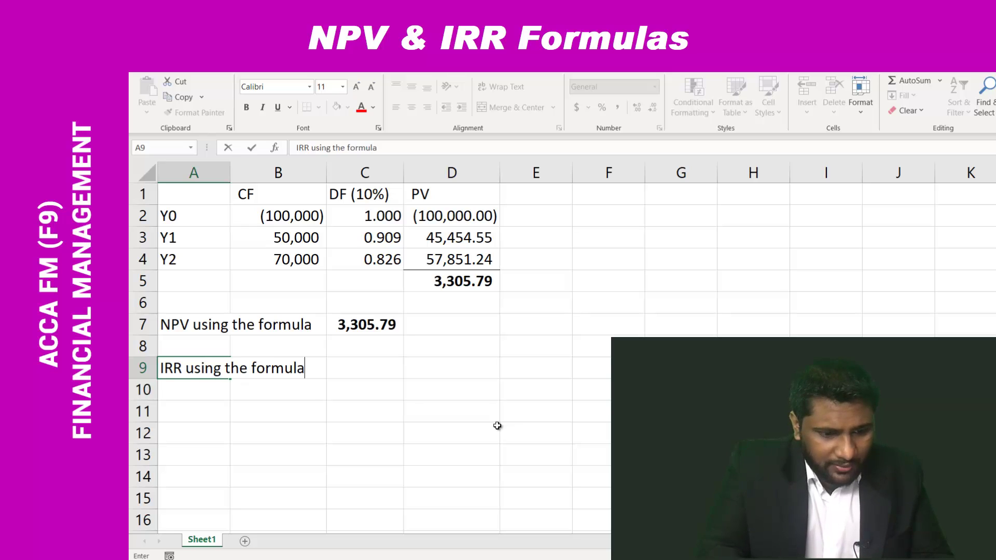
pyautogui.press('Tab')
pyautogui.press('Tab')
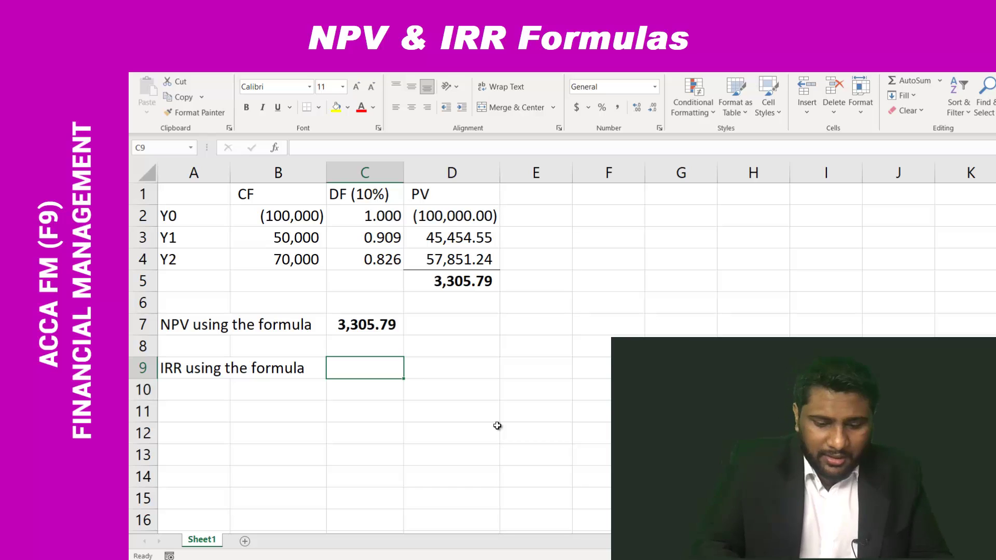
pyautogui.write('=')
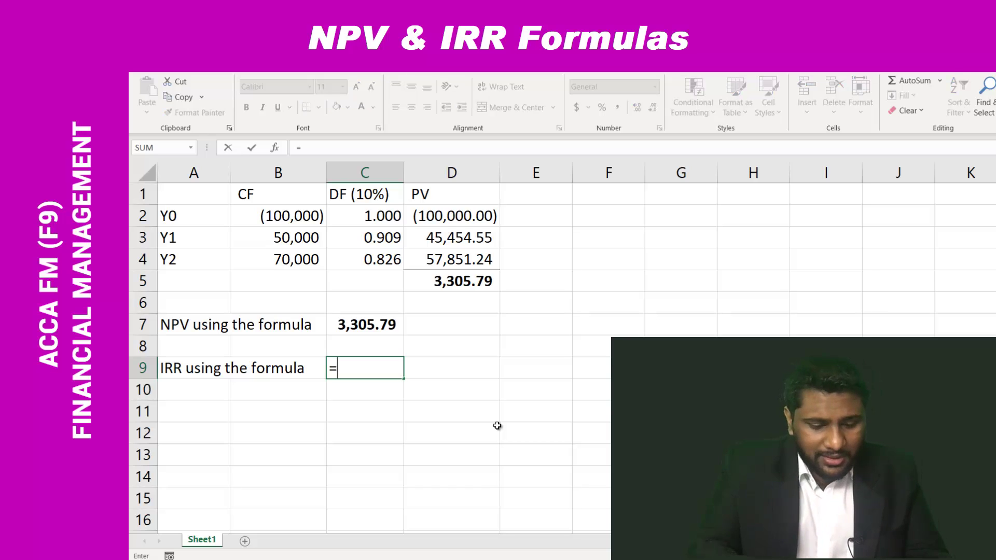
pyautogui.write('irr')
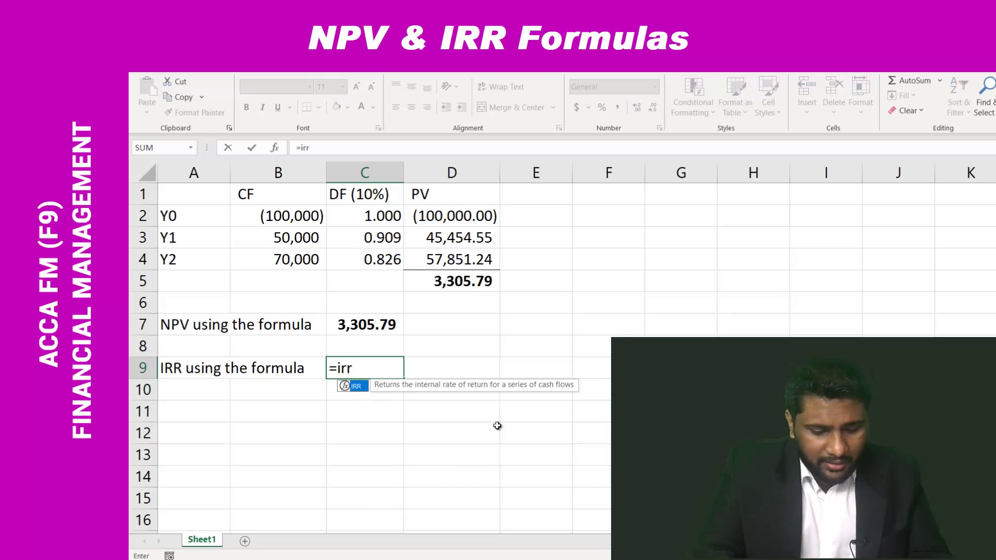
pyautogui.write('(')
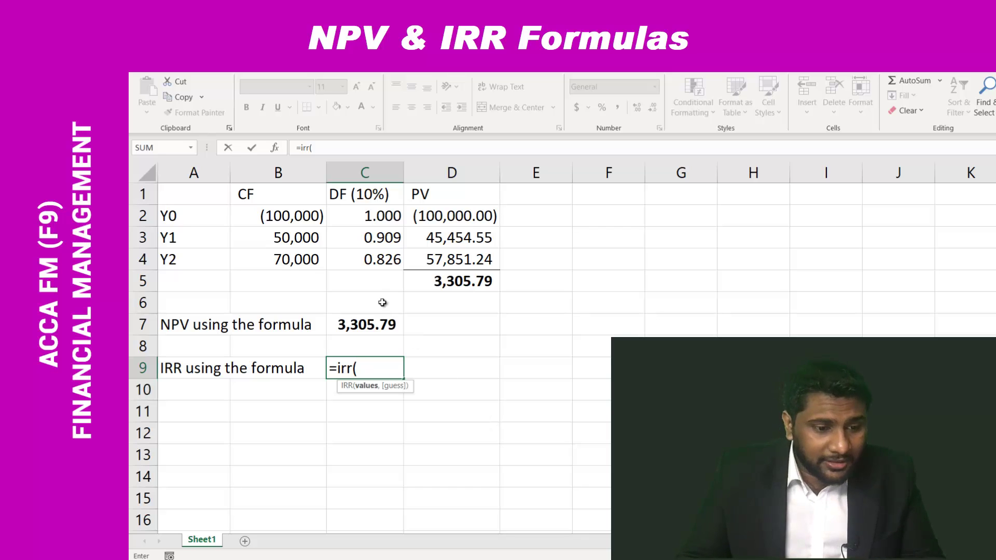
pyautogui.moveTo(306, 218); pyautogui.dragTo(309, 253)
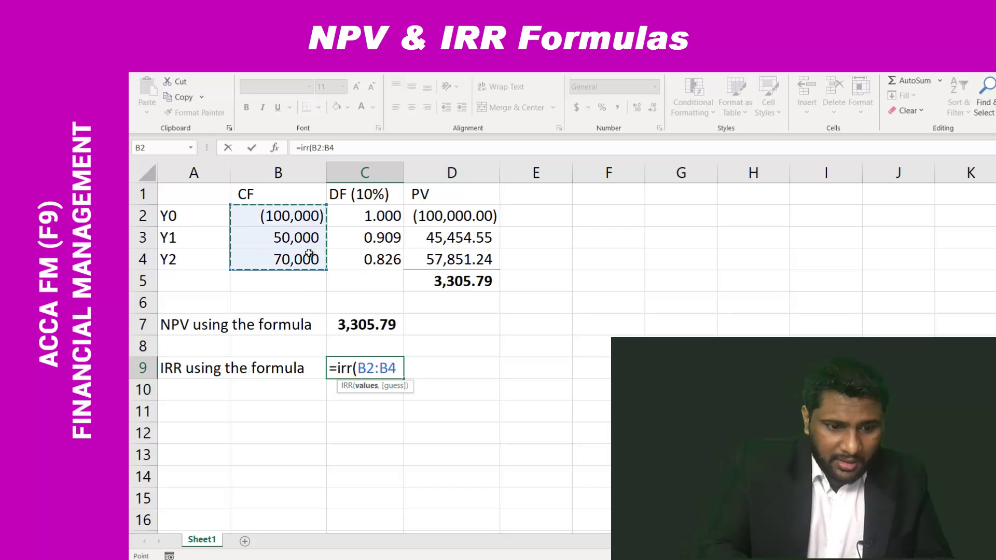
pyautogui.write(',')
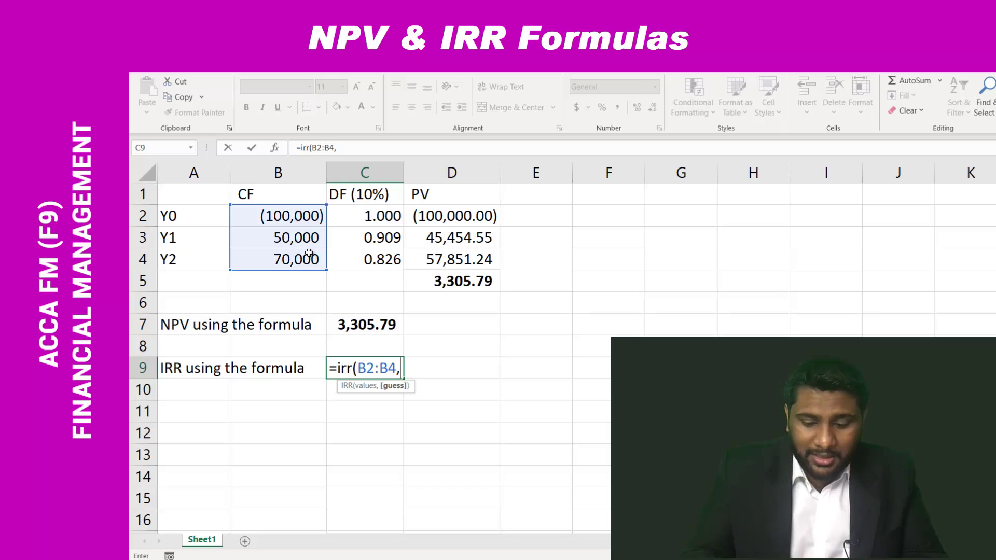
pyautogui.write('15%')
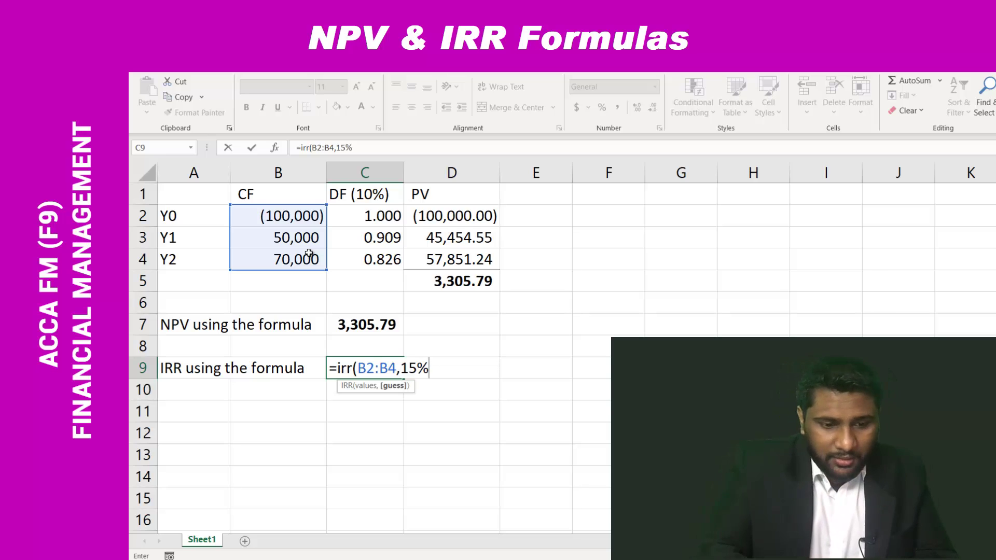
pyautogui.write(')')
pyautogui.press('Return')
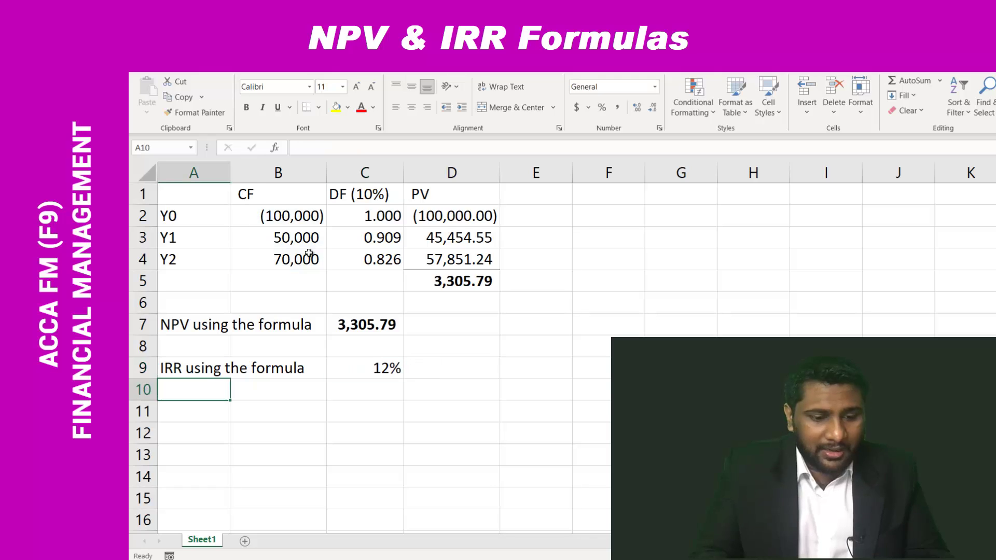
pyautogui.press('Up')
pyautogui.press('Right')
pyautogui.press('Right')
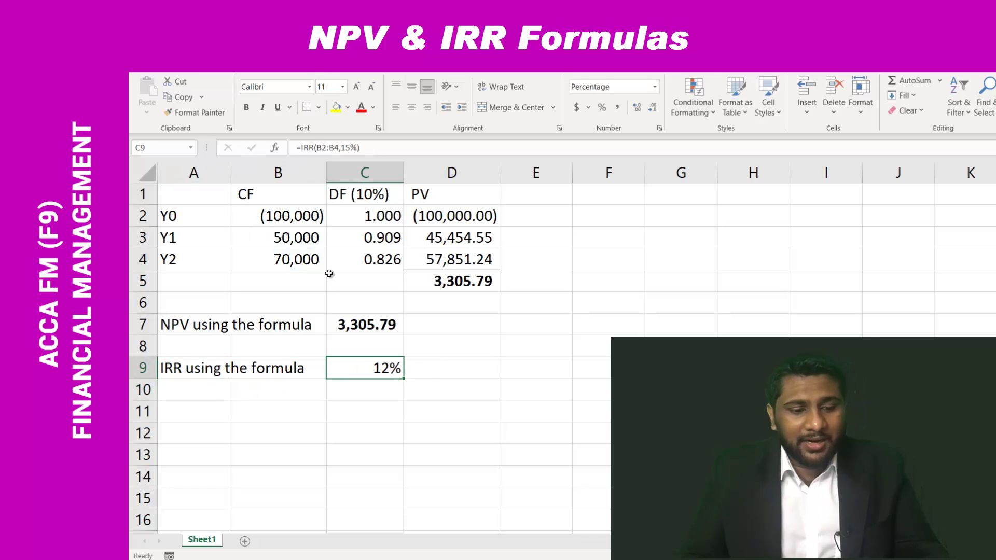
# Add two decimal places to the IRR in C9 so it reads 12.32%
pyautogui.click(637, 108)
pyautogui.click(637, 108)
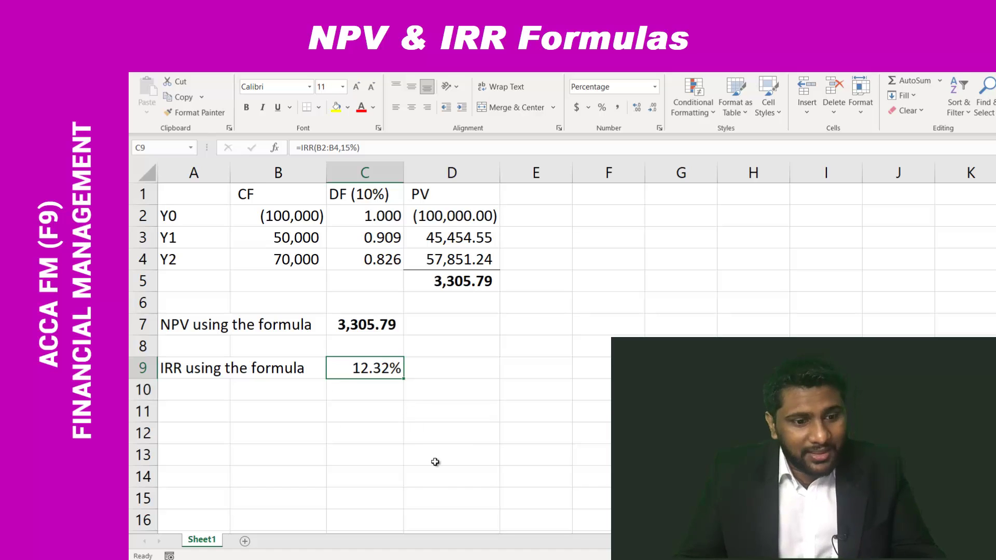
pyautogui.moveTo(198, 194); pyautogui.dragTo(448, 328)
# Paste a copy of the A1:D7 NPV table starting at cell F1
pyautogui.hotkey('ctrl', 'c')
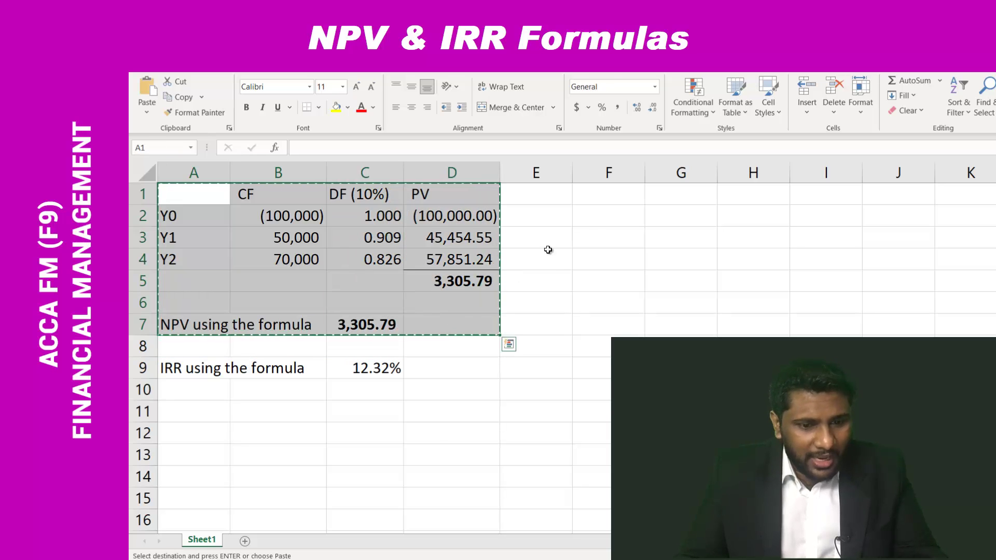
pyautogui.click(608, 201)
pyautogui.hotkey('ctrl', 'v')
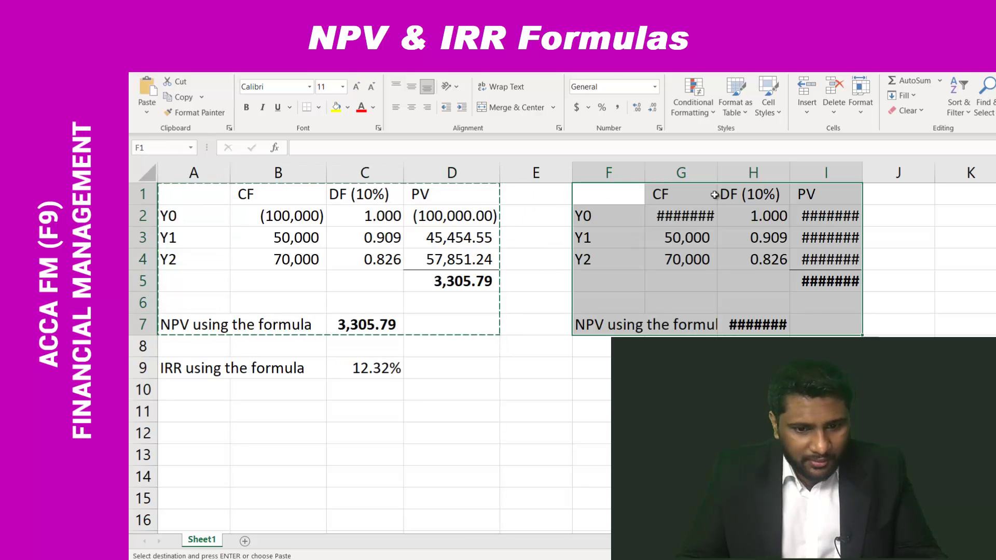
# Widen columns G, H and I so every copied value displays
pyautogui.moveTo(717, 173); pyautogui.dragTo(719, 172)
pyautogui.moveTo(792, 173); pyautogui.dragTo(797, 173)
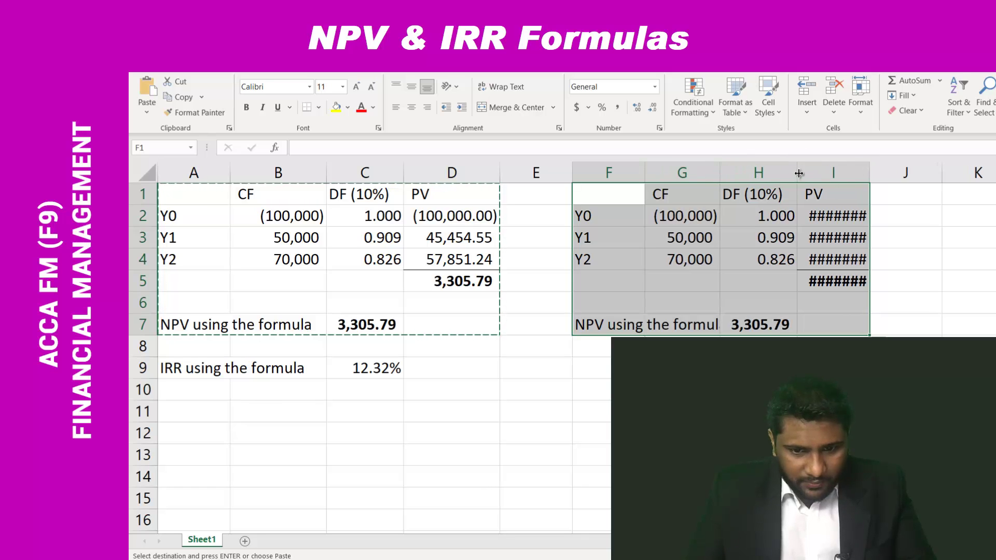
pyautogui.moveTo(865, 173); pyautogui.dragTo(893, 172)
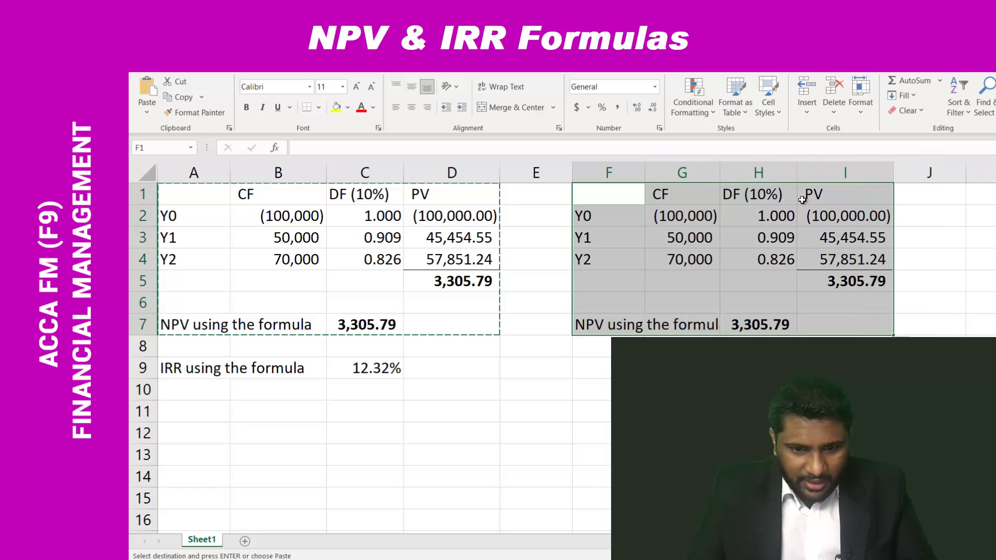
pyautogui.click(765, 195)
# Link H1 to the 12.32% IRR in C9 with =C9
pyautogui.write('=')
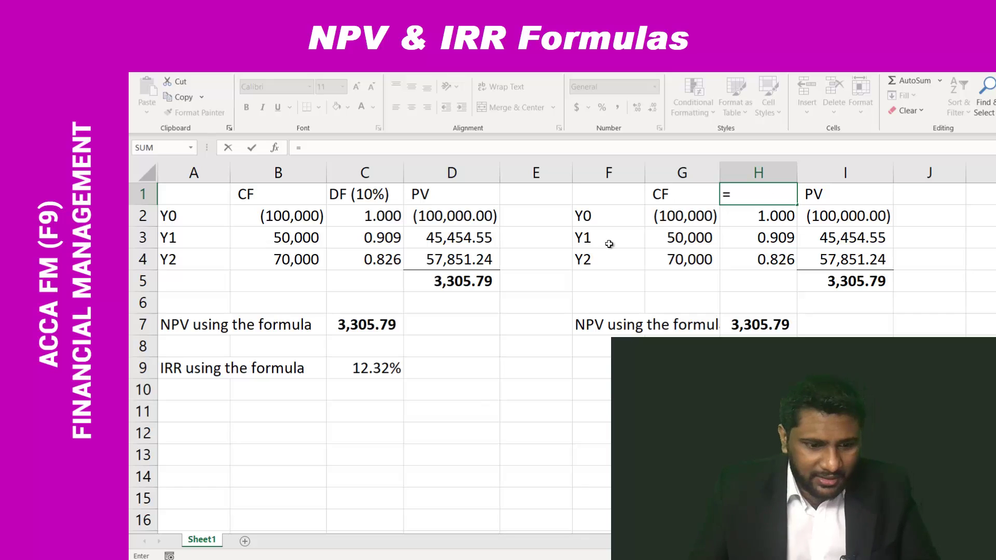
pyautogui.click(384, 369)
pyautogui.press('Return')
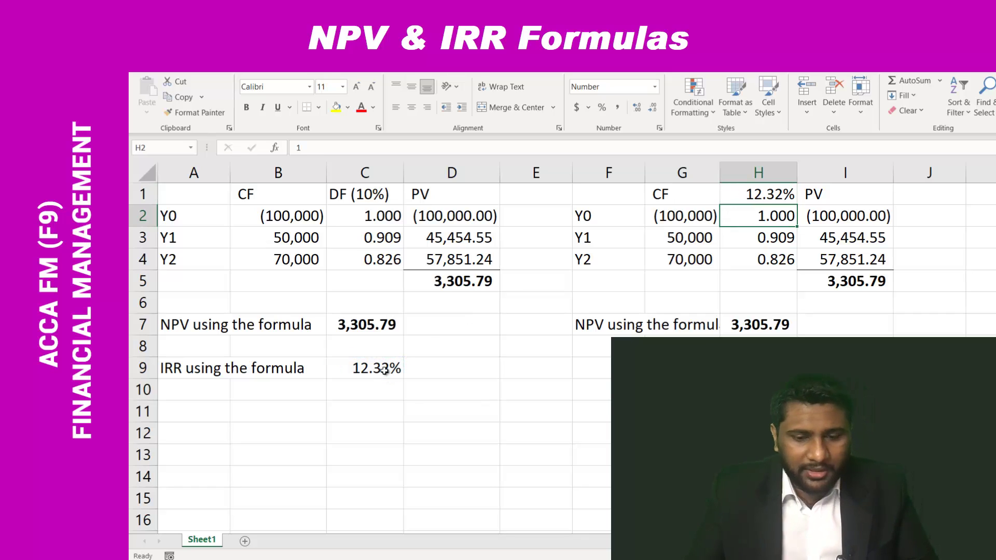
# Change H3's year 1 discount factor to =1/(1+C9)^1, giving 0.890
pyautogui.click(779, 236)
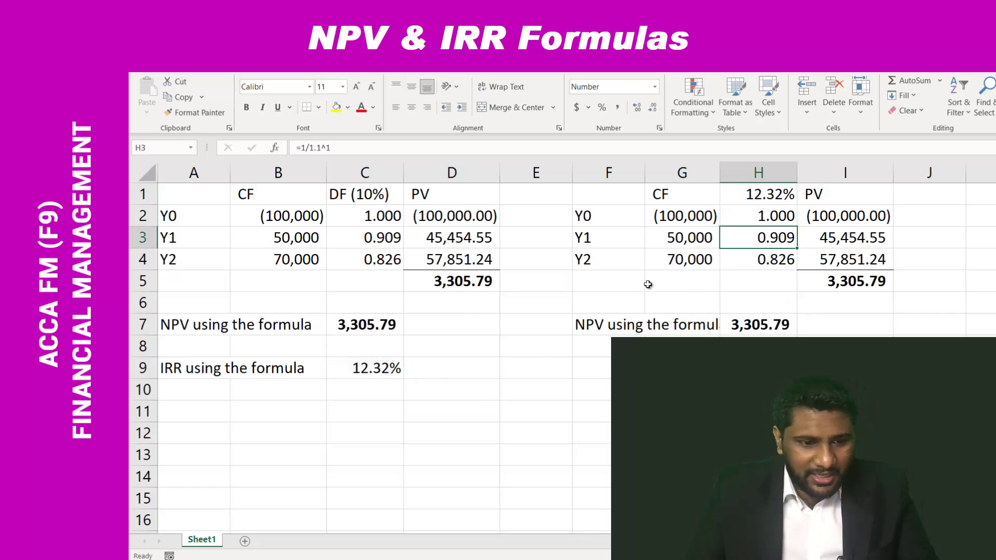
pyautogui.click(338, 149)
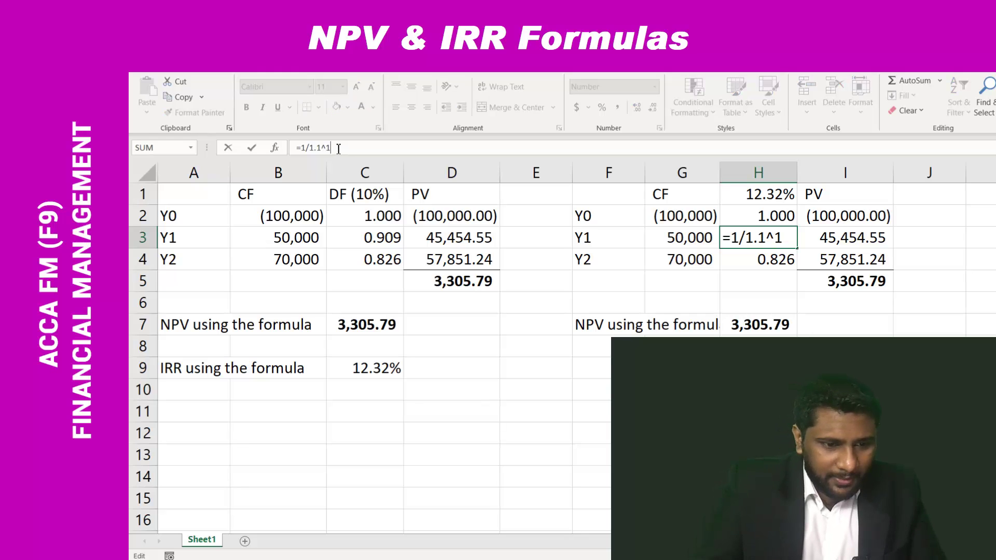
pyautogui.press('BackSpace')
pyautogui.press('BackSpace')
pyautogui.press('BackSpace')
pyautogui.press('BackSpace')
pyautogui.write('(1+')
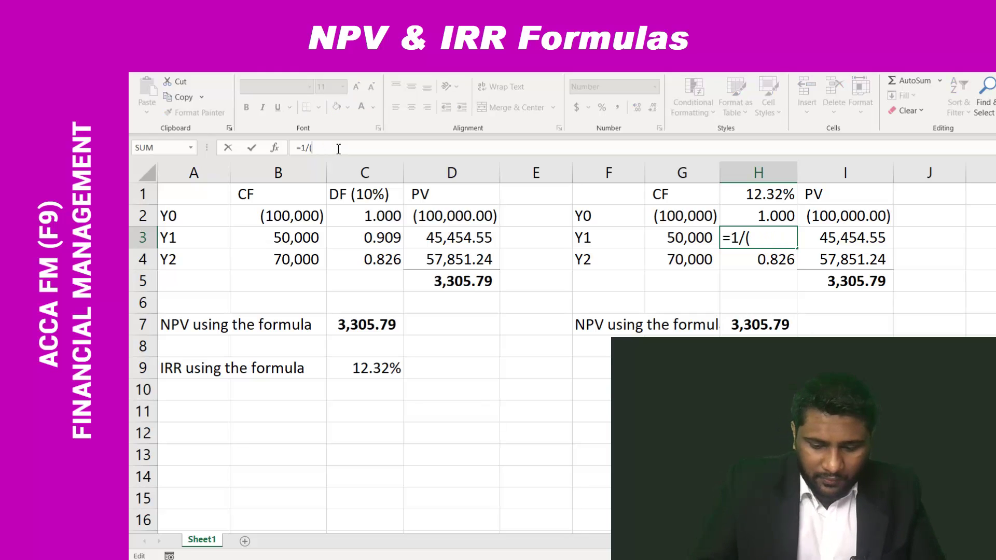
pyautogui.click(358, 364)
pyautogui.write(')^1')
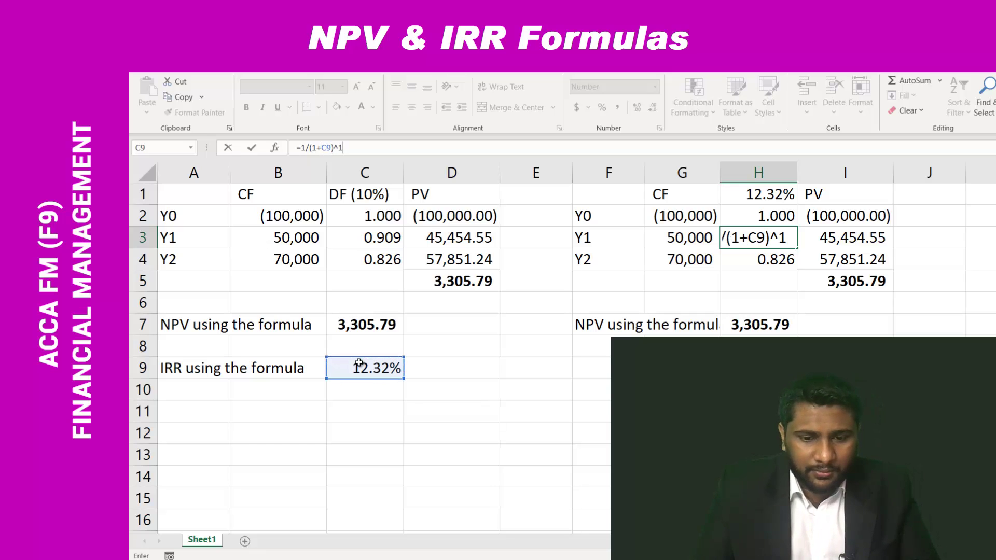
pyautogui.press('Return')
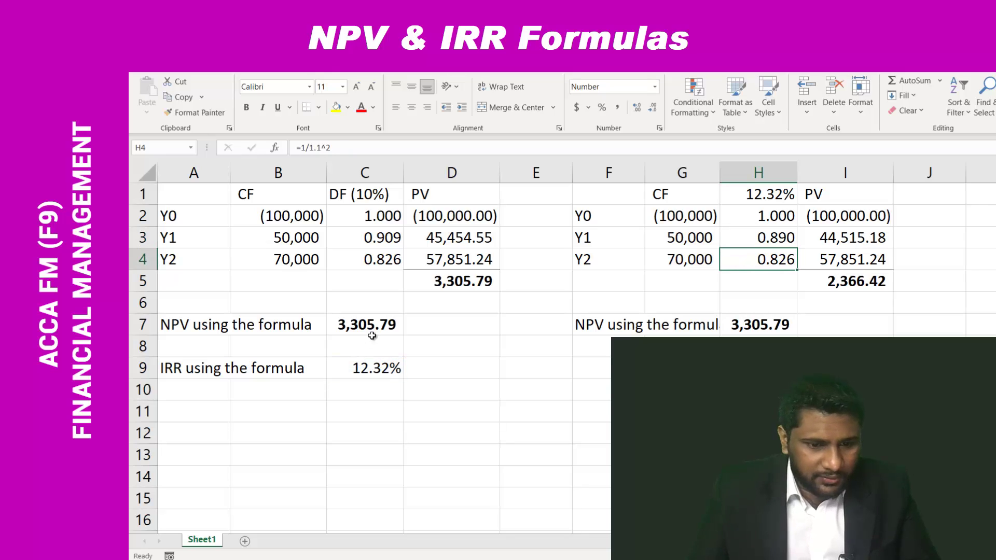
# Change H4's year 2 discount factor to =1/(1+C9)^2, giving 0.793
pyautogui.click(379, 148)
pyautogui.write('==')
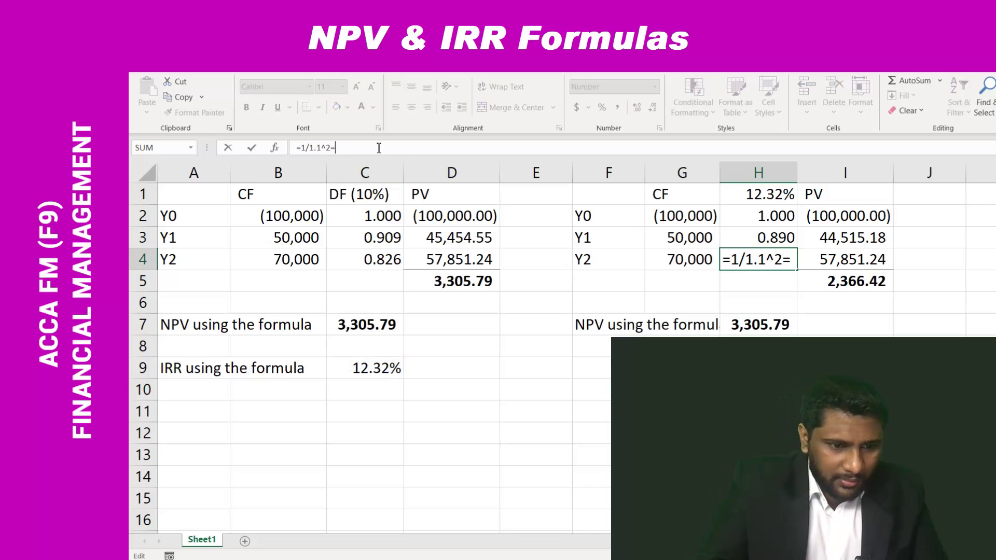
pyautogui.press('BackSpace')
pyautogui.press('BackSpace')
pyautogui.press('BackSpace')
pyautogui.press('BackSpace')
pyautogui.press('BackSpace')
pyautogui.press('BackSpace')
pyautogui.press('BackSpace')
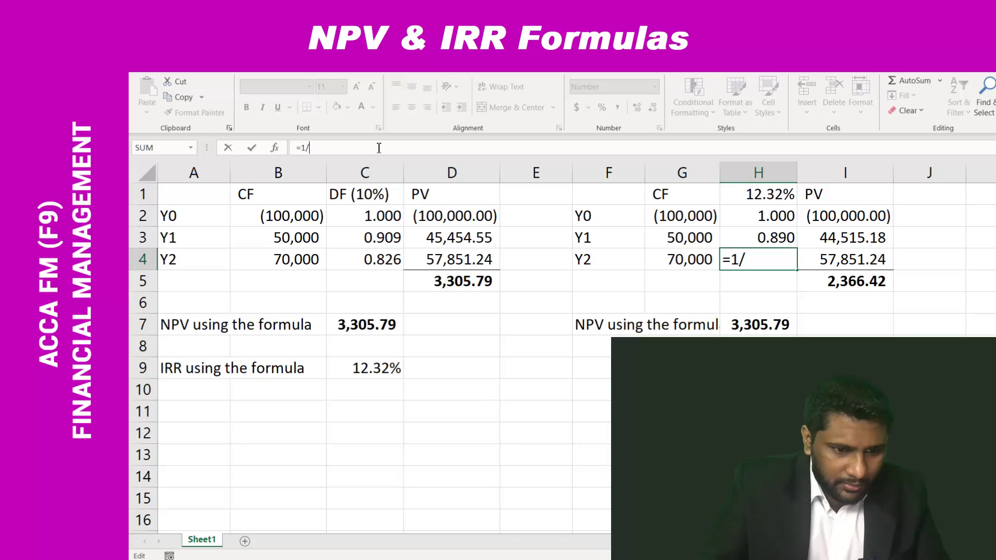
pyautogui.write('(1+')
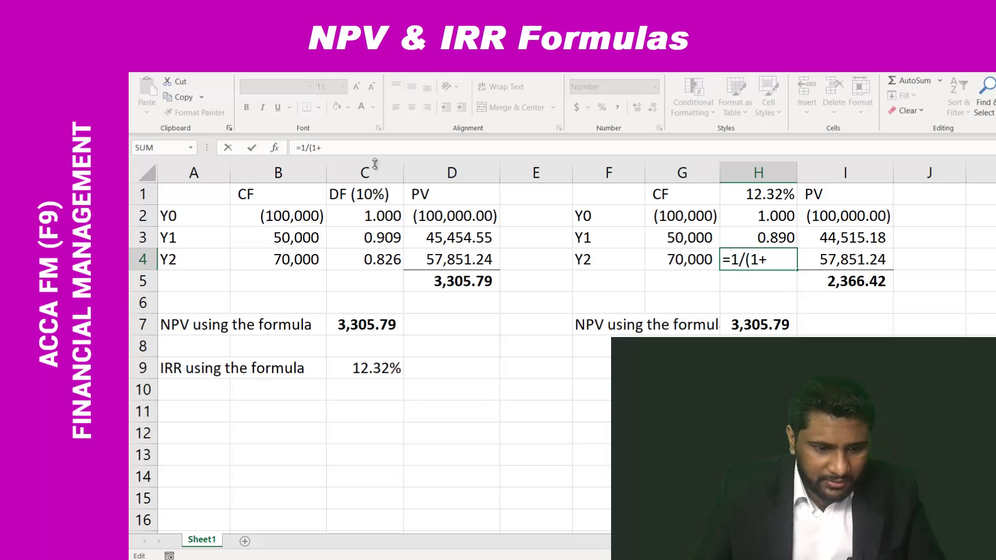
pyautogui.click(373, 371)
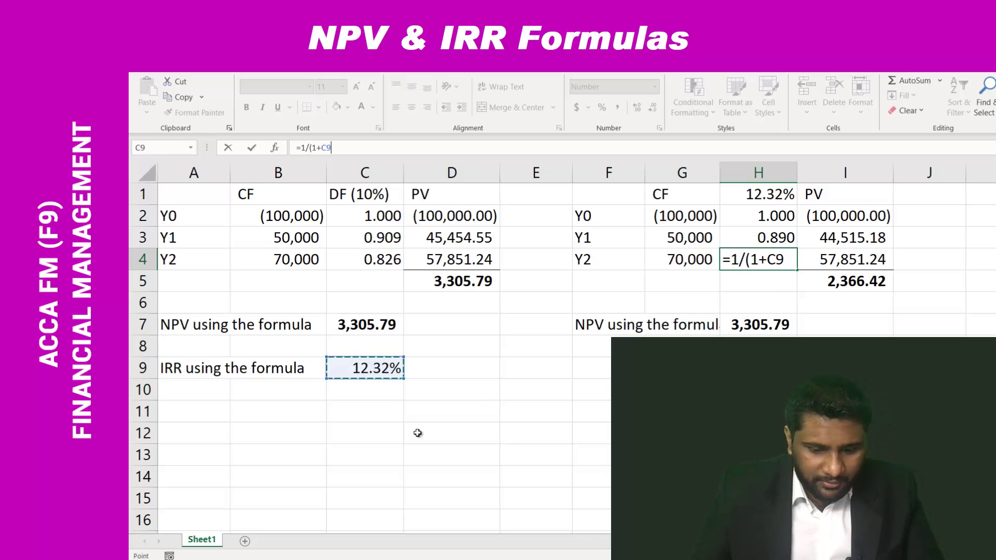
pyautogui.write(')')
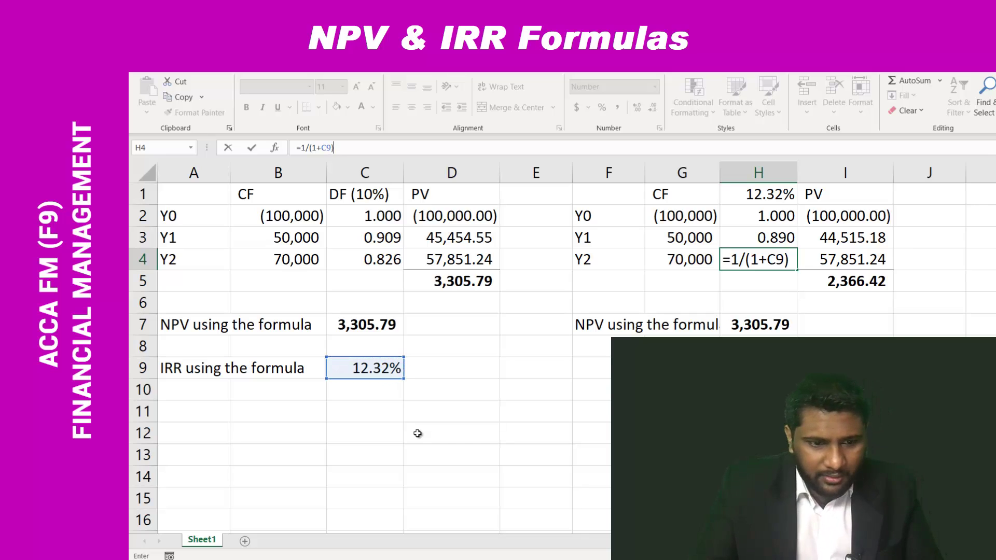
pyautogui.write('^2')
pyautogui.press('Return')
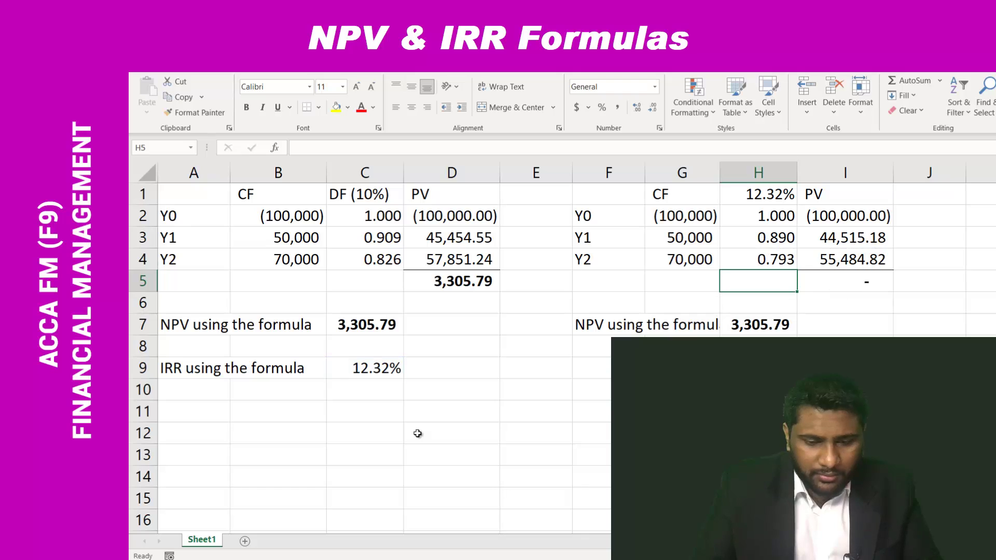
# Edit H7 to =NPV(C9,G3:G4)+G2 so the NPV uses the IRR instead of 10%
pyautogui.press('Up')
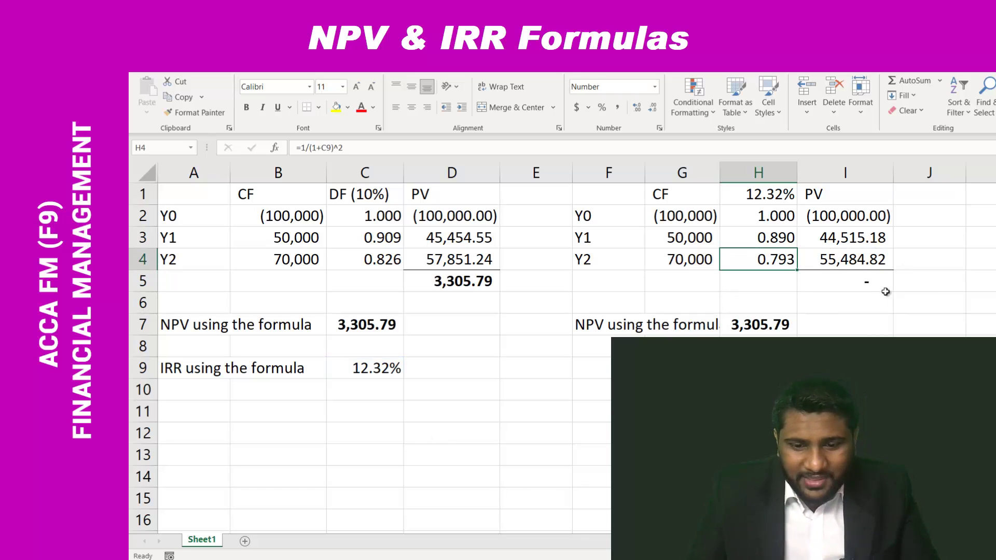
pyautogui.click(757, 325)
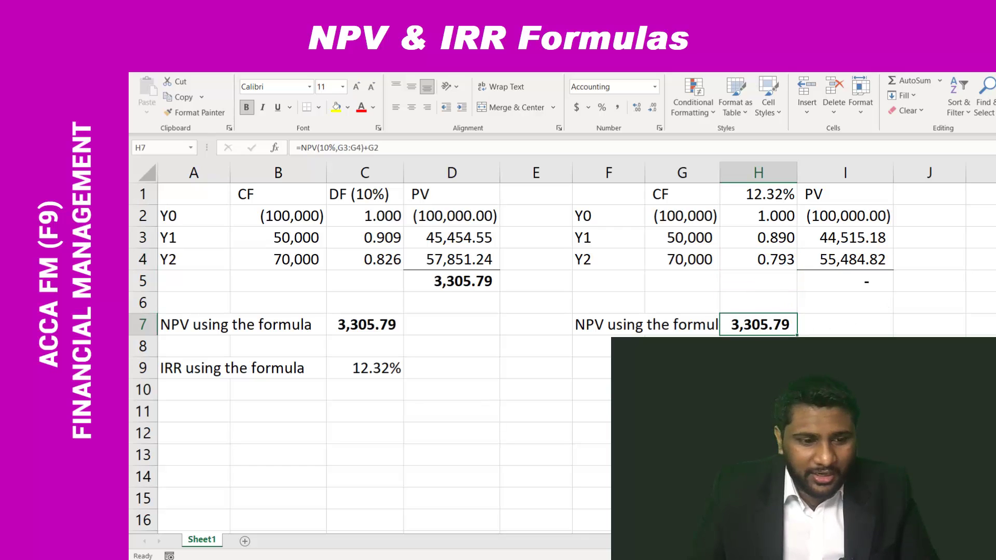
pyautogui.doubleClick(758, 326)
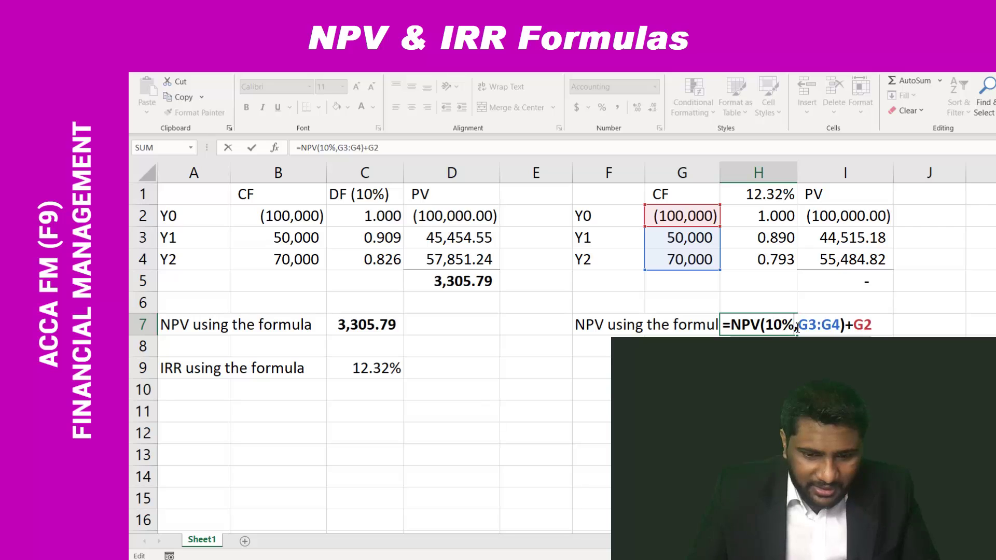
pyautogui.press('BackSpace')
pyautogui.press('BackSpace')
pyautogui.press('BackSpace')
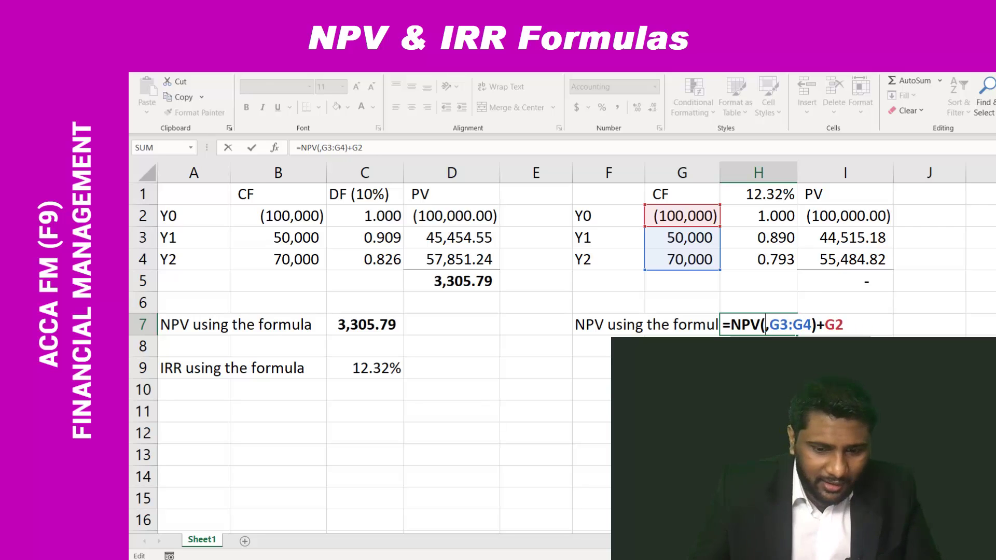
pyautogui.click(379, 369)
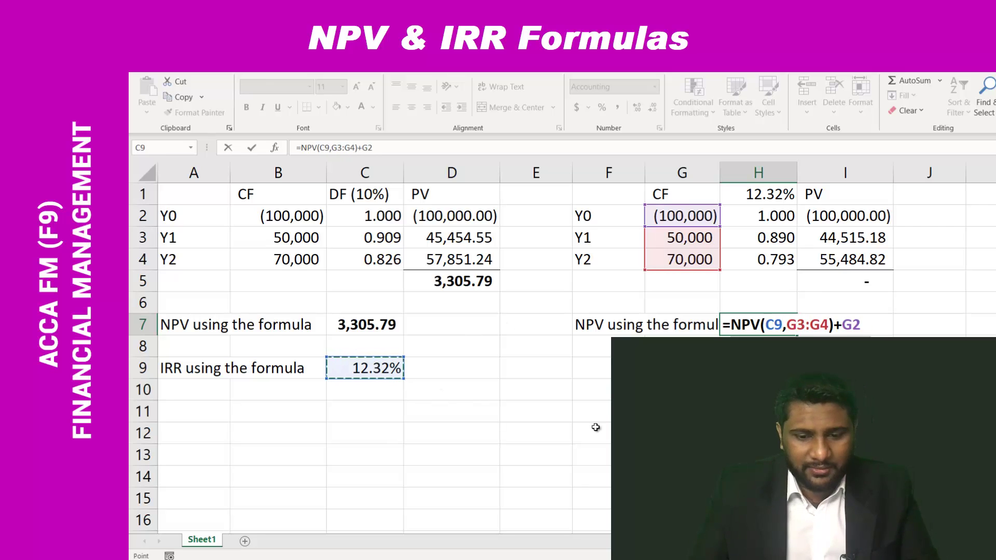
pyautogui.press('Return')
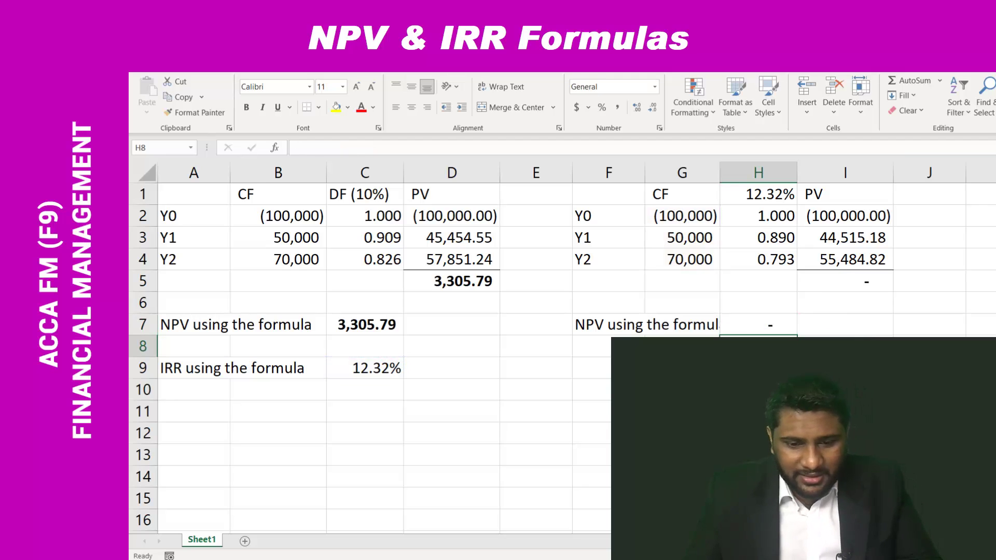
# Format H7 as Number so it shows 0.00
pyautogui.click(772, 323)
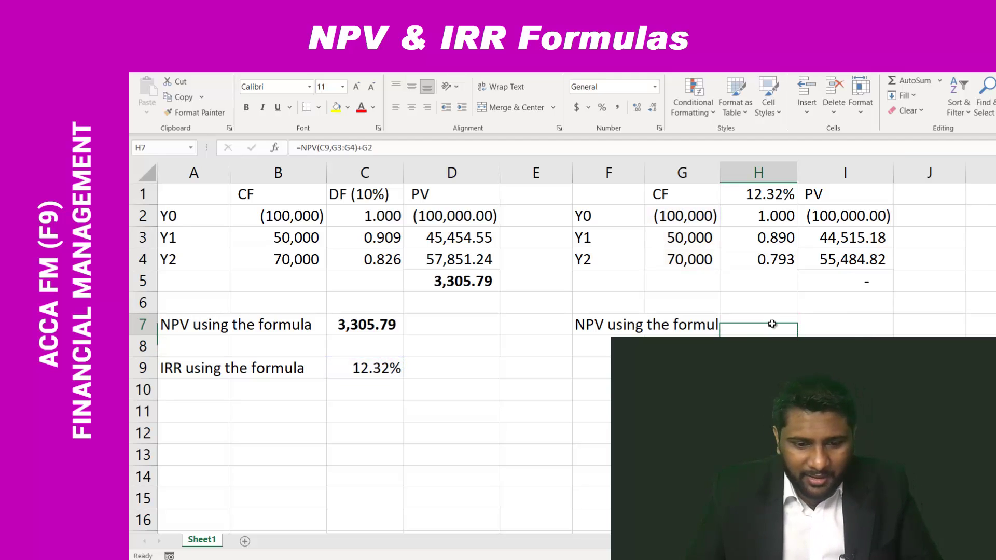
pyautogui.click(657, 88)
pyautogui.click(589, 139)
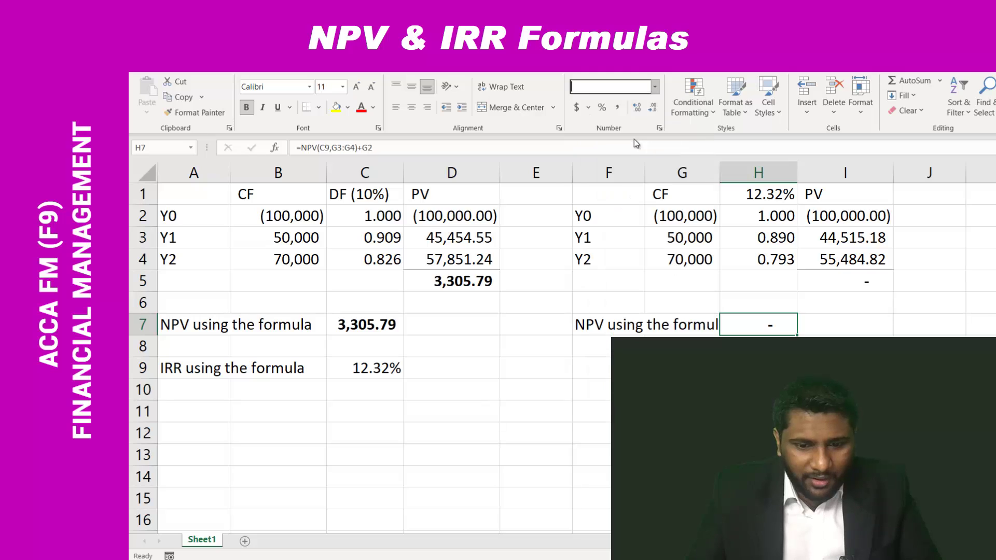